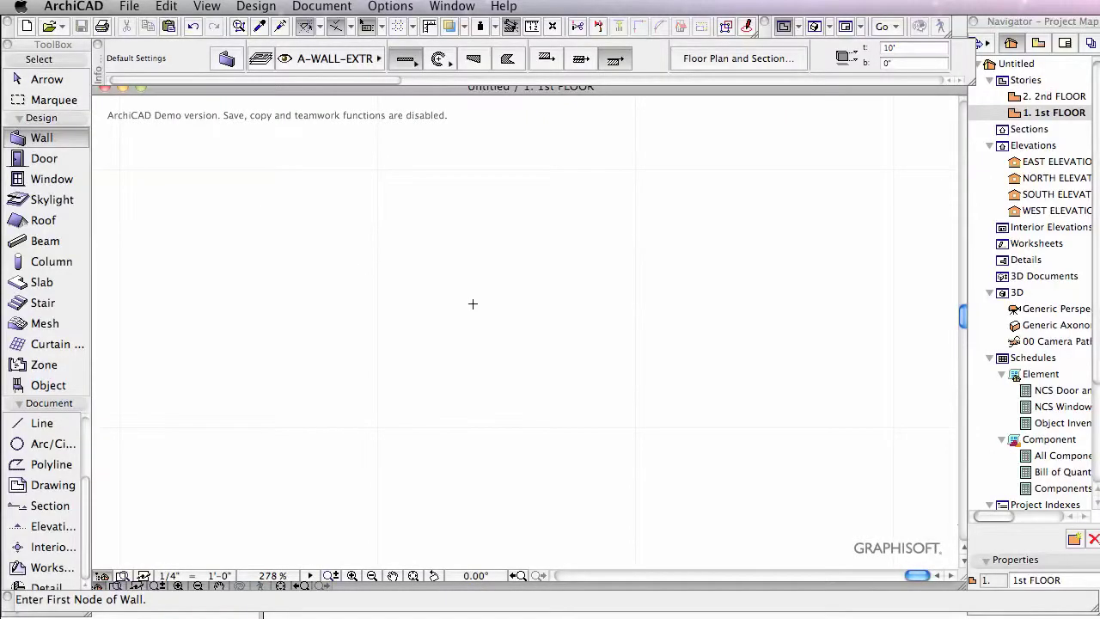
Draw a curved wall by centerpoint and radius beside the square walls, with an 8' radius and a 270° sweep
scroll(498, 279, "down", 5)
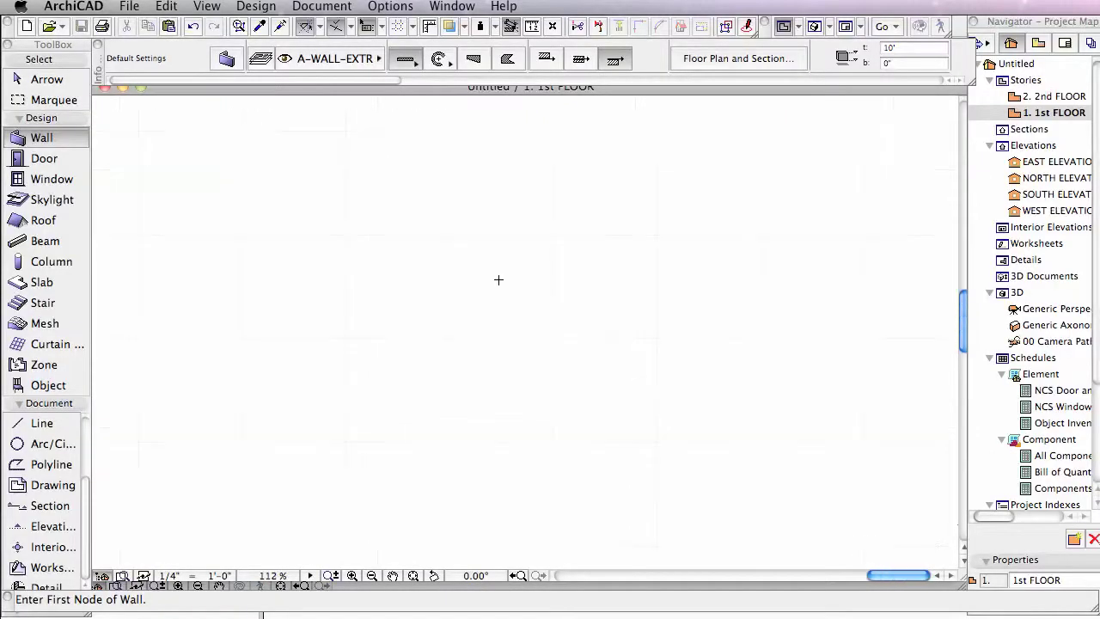
left_click(438, 60)
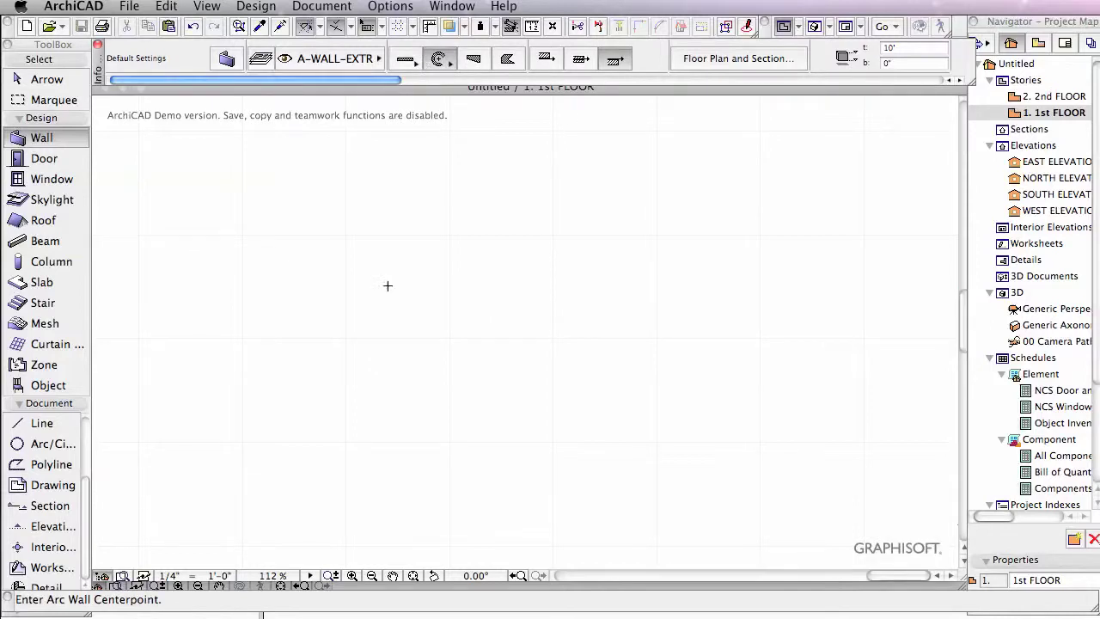
scroll(380, 313, "down", 6)
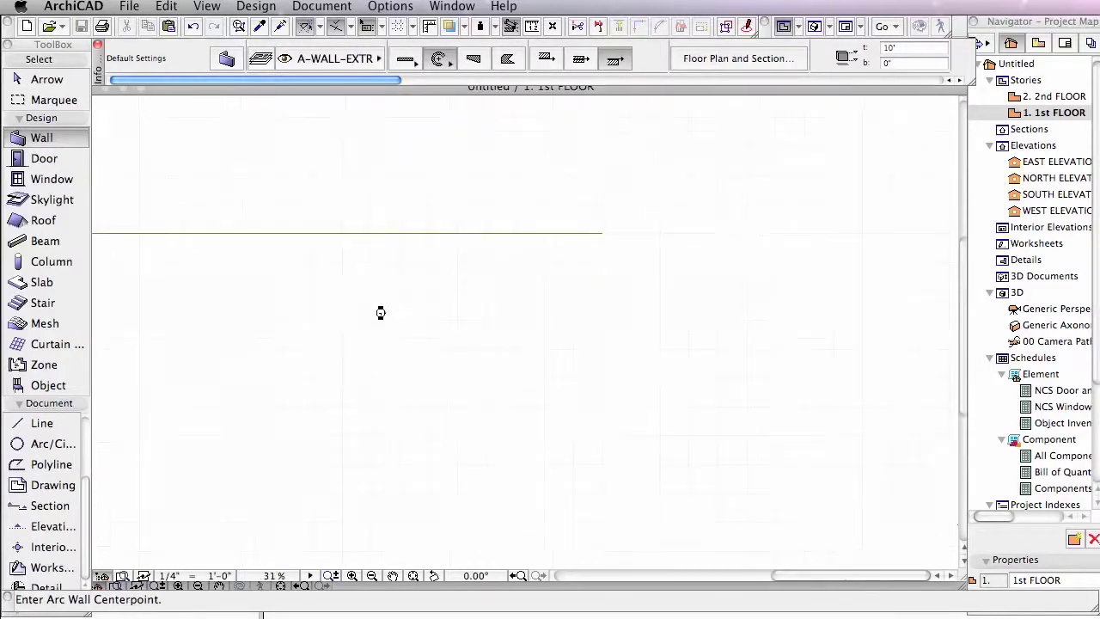
scroll(557, 242, "up", 4)
left_click(558, 242)
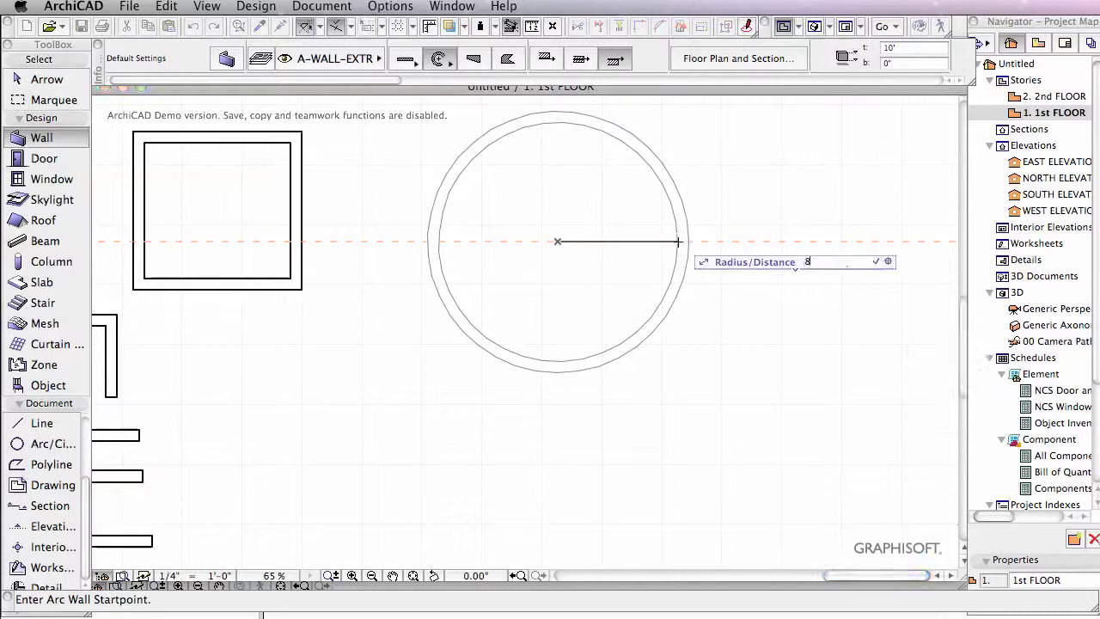
left_click(677, 240)
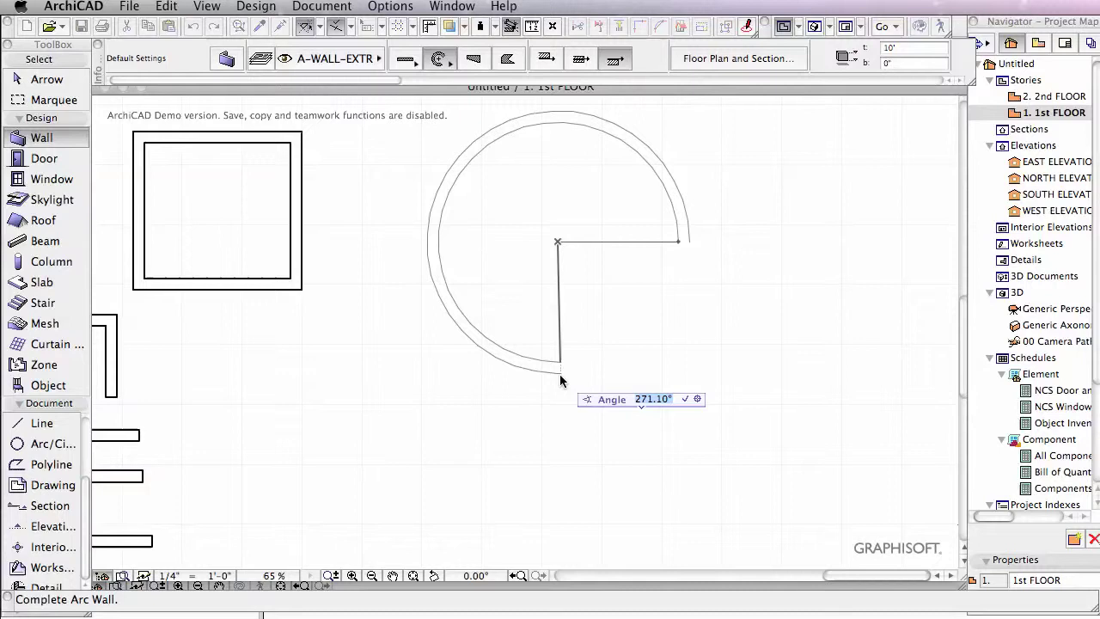
type("270")
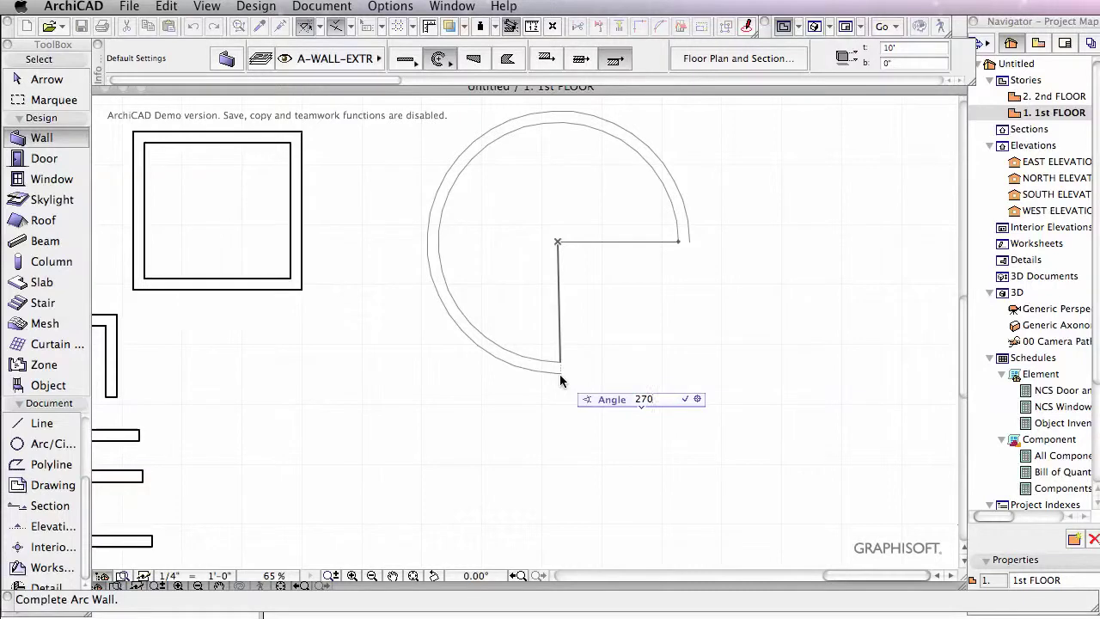
key("Return")
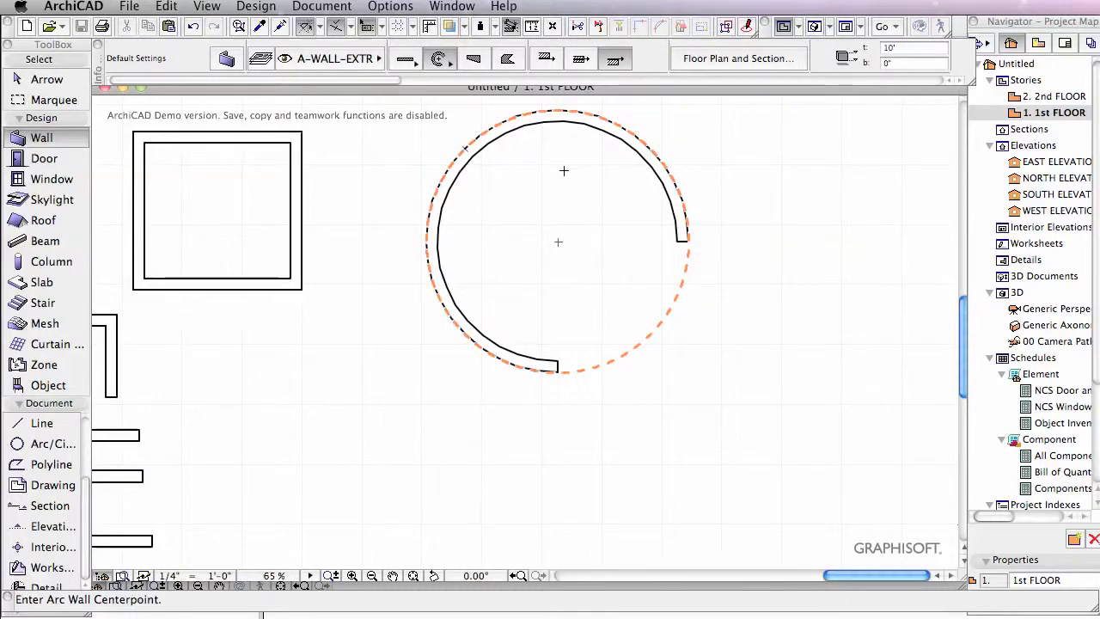
Draw a three-point arc wall in the empty area below the 270° curved wall
left_click(448, 65)
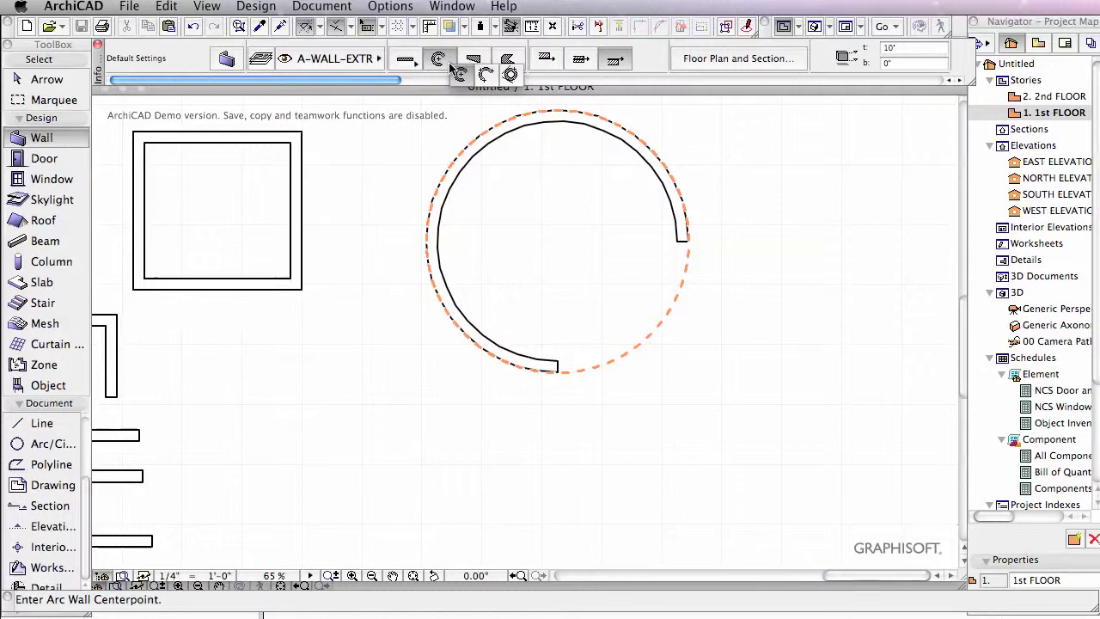
left_click(483, 76)
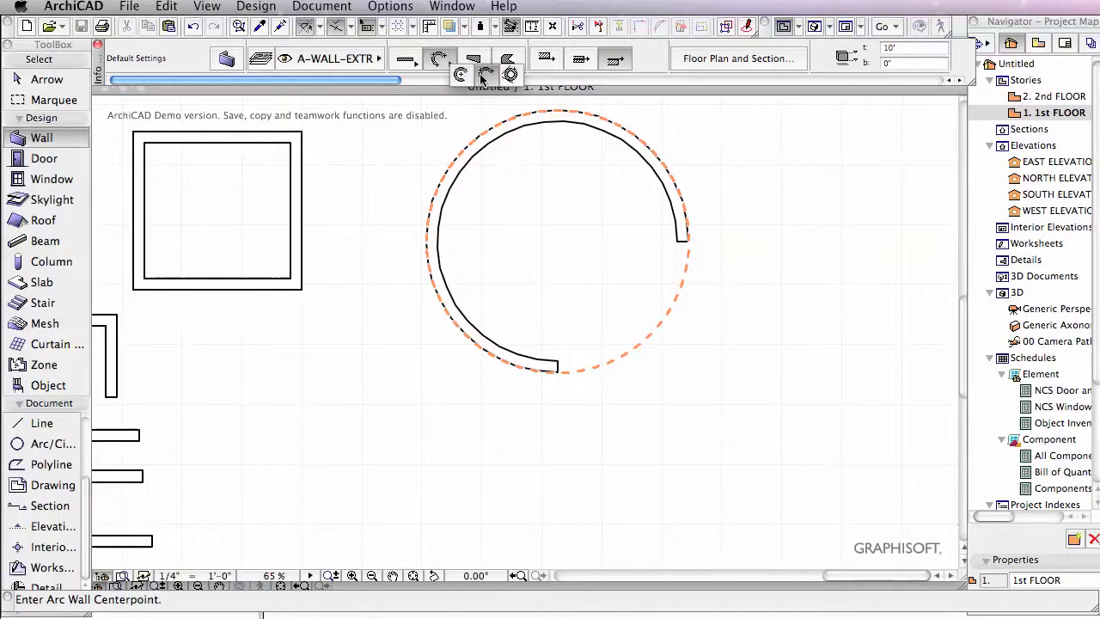
left_click(637, 507)
scroll(690, 440, "down", 3)
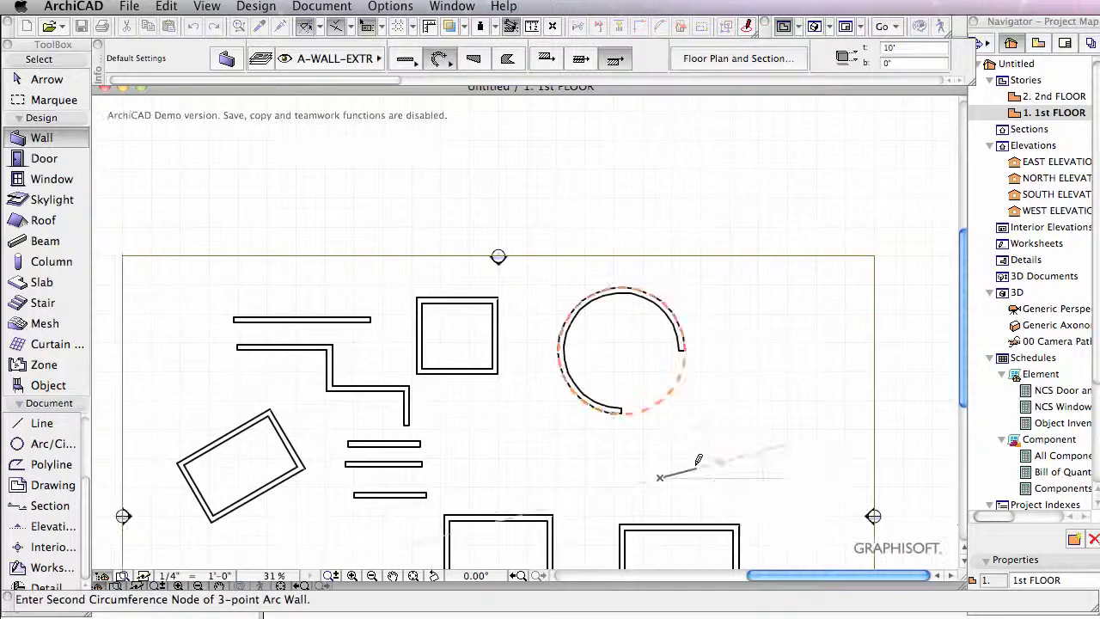
scroll(690, 440, "up", 5)
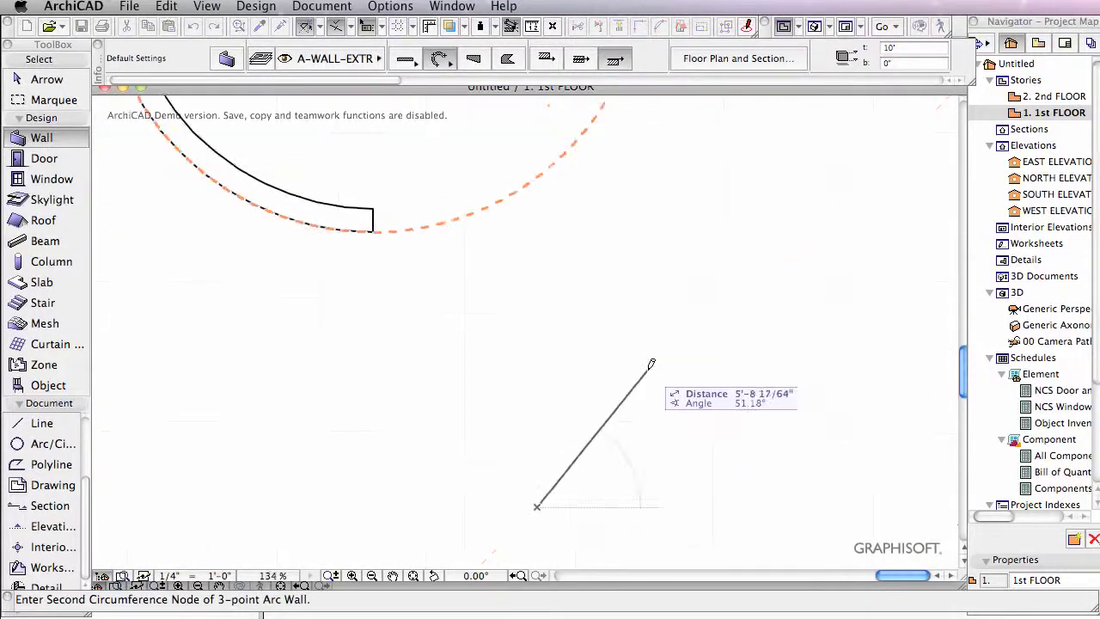
left_click(648, 369)
left_click(811, 403)
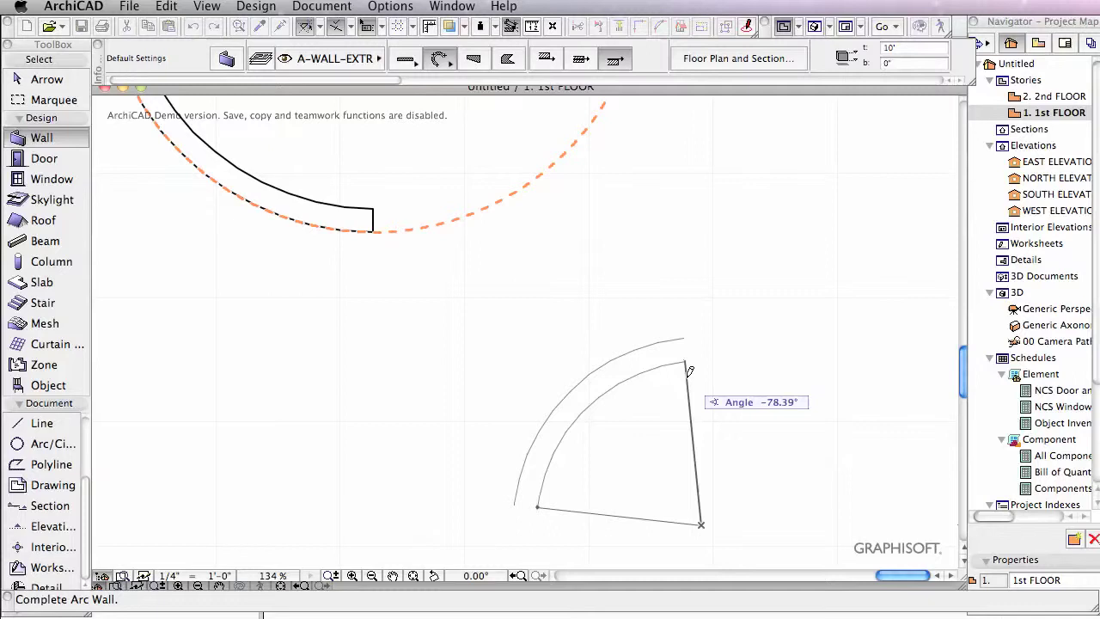
left_click(810, 427)
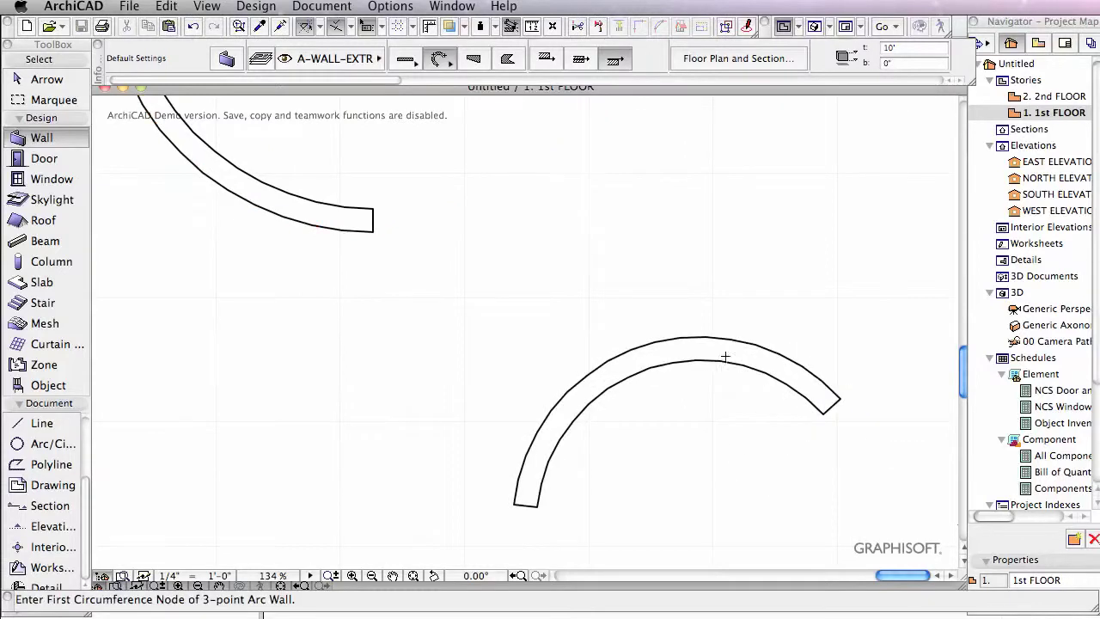
Draw two separate slanted lines facing each other between the curved walls and the elevation boundary
scroll(725, 355, "down", 6)
middle_click_drag(742, 292, 382, 364)
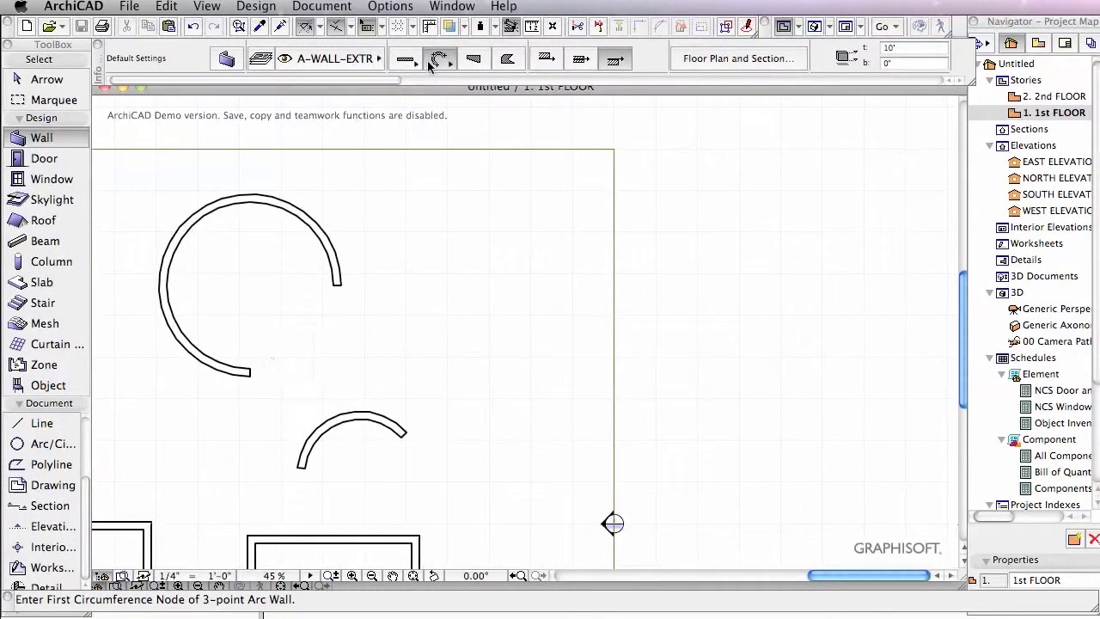
left_click(45, 424)
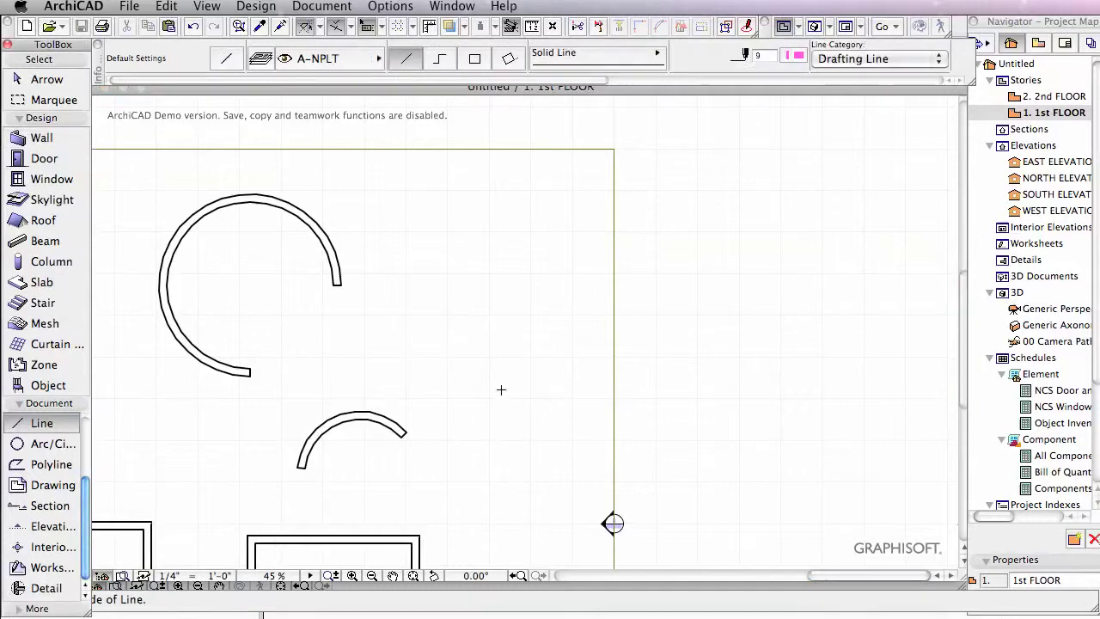
left_click(459, 386)
left_click(416, 305)
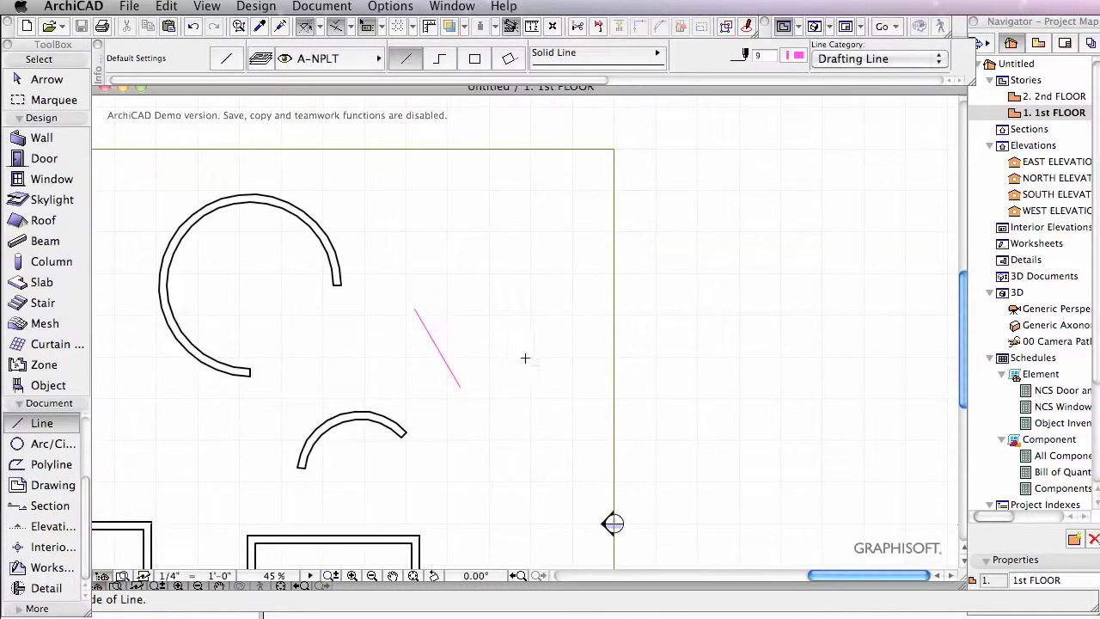
left_click(525, 358)
left_click(546, 290)
scroll(547, 292, "up", 2)
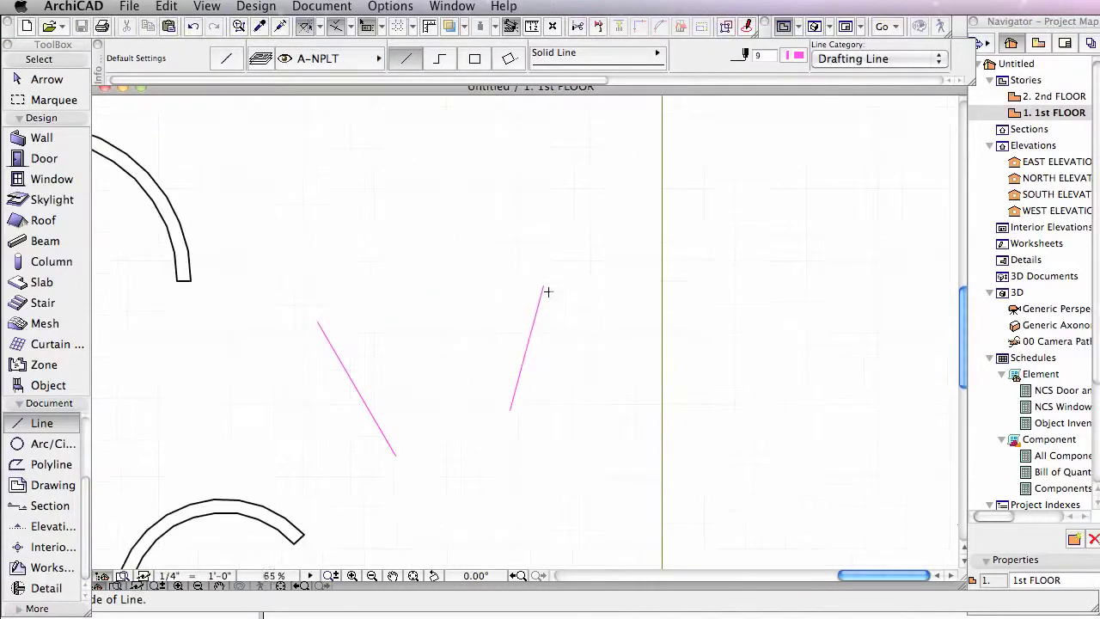
scroll(548, 293, "up", 1)
left_click(378, 603)
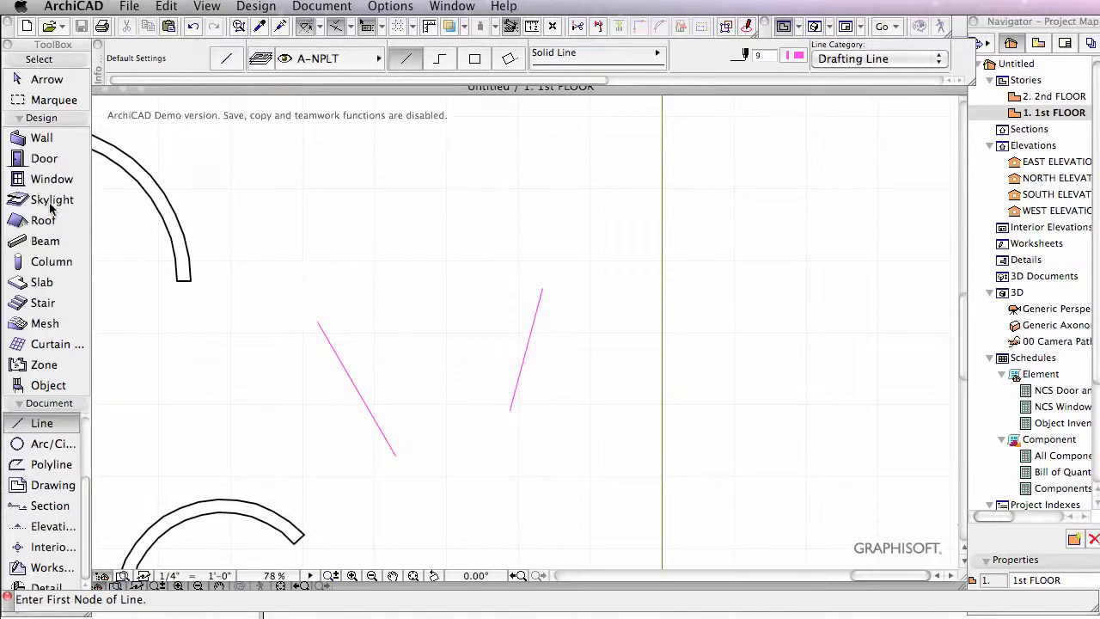
Draw a full circular wall tangent to the two slanted lines using the tangential curved wall method
left_click(58, 143)
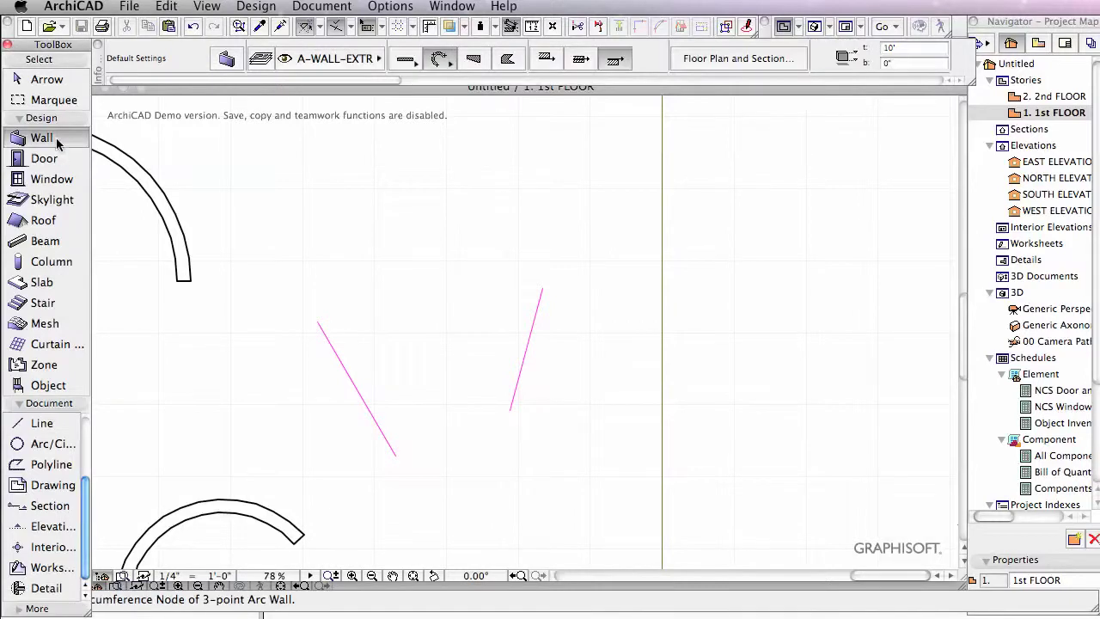
left_click(440, 60)
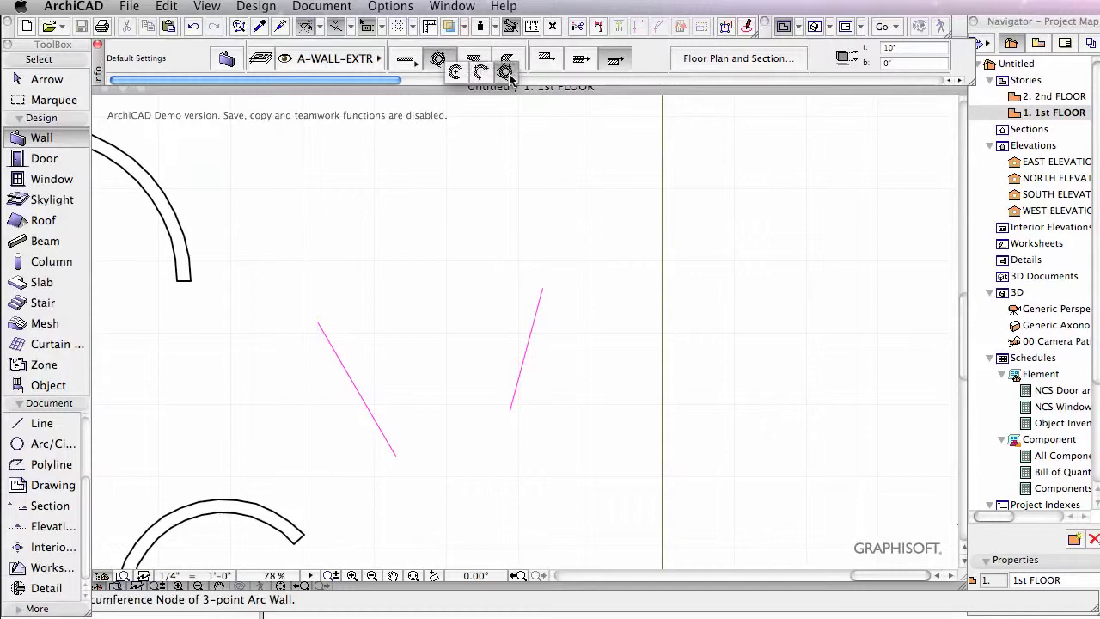
left_click(506, 73)
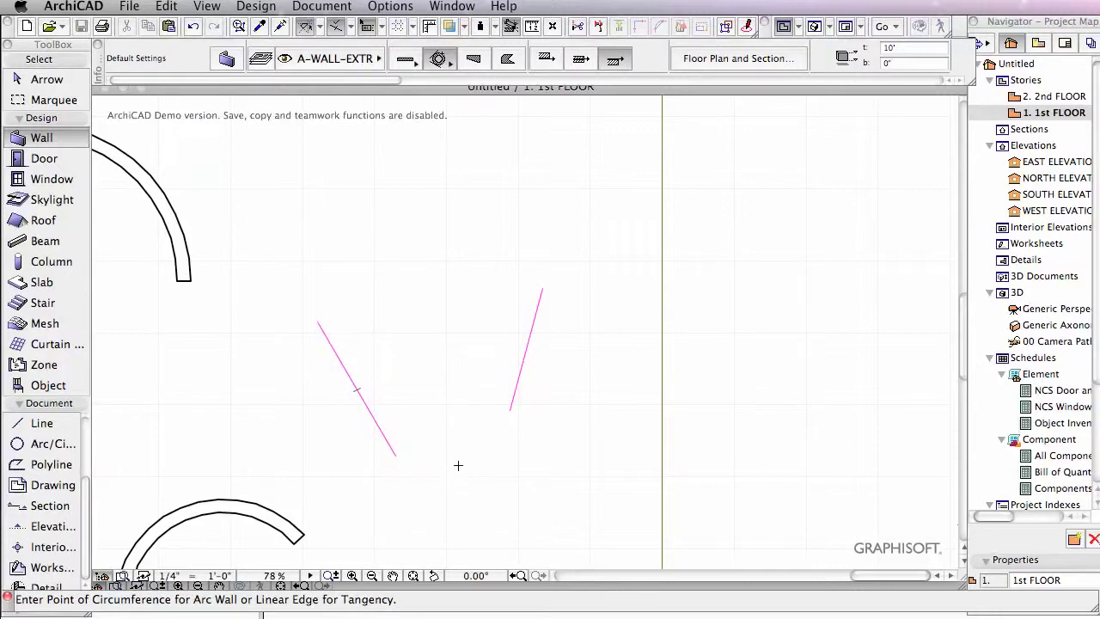
left_click(441, 423)
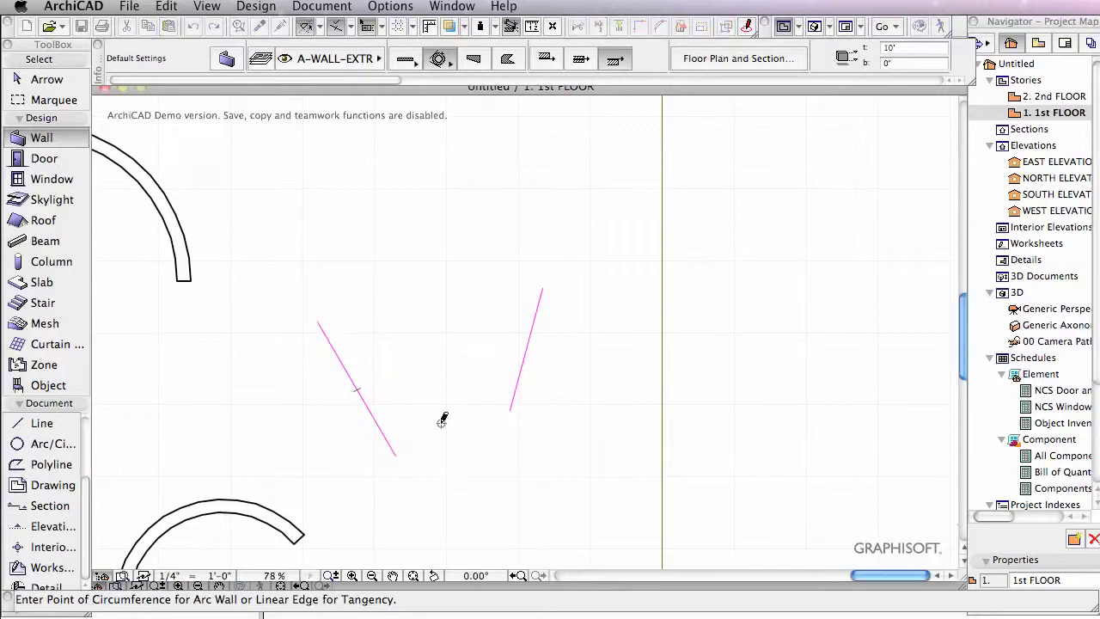
left_click(357, 389)
left_click(528, 346)
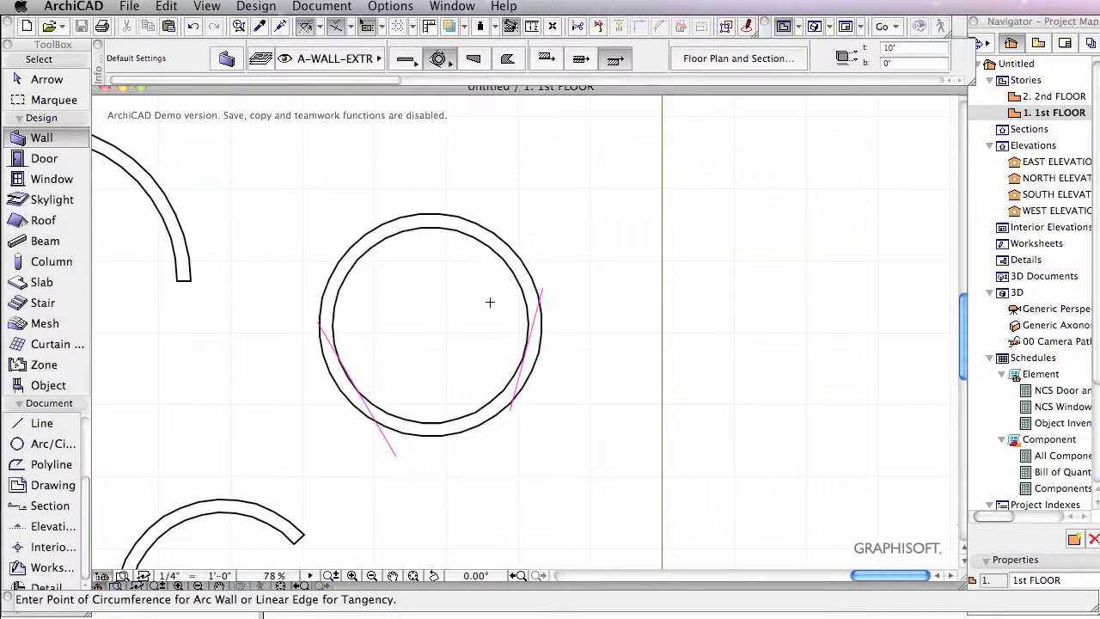
scroll(350, 400, "up", 5)
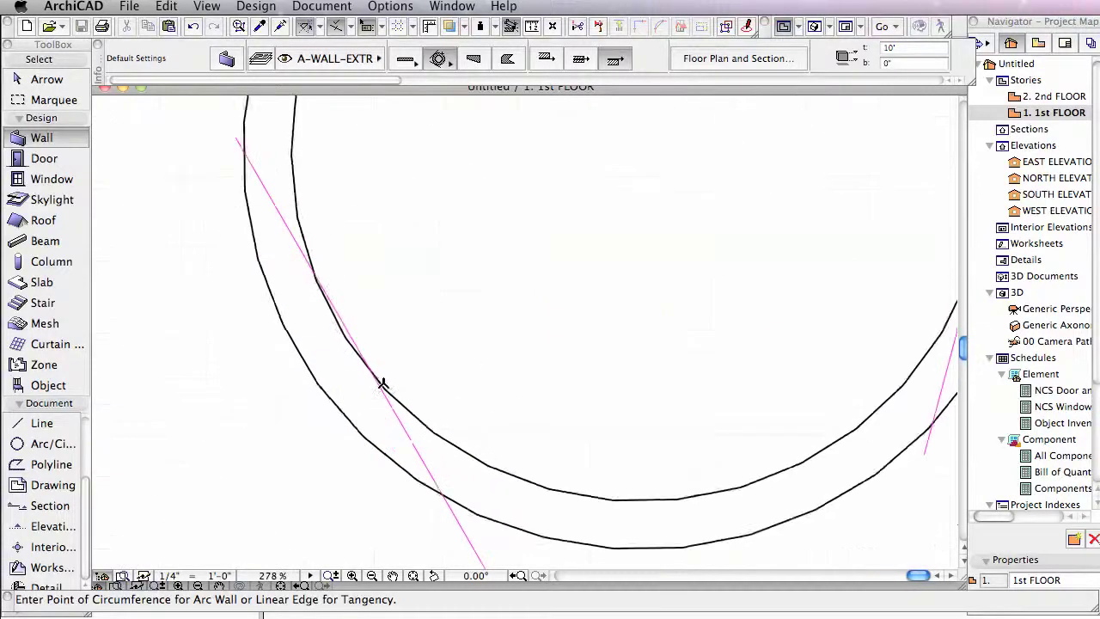
scroll(378, 339, "down", 2)
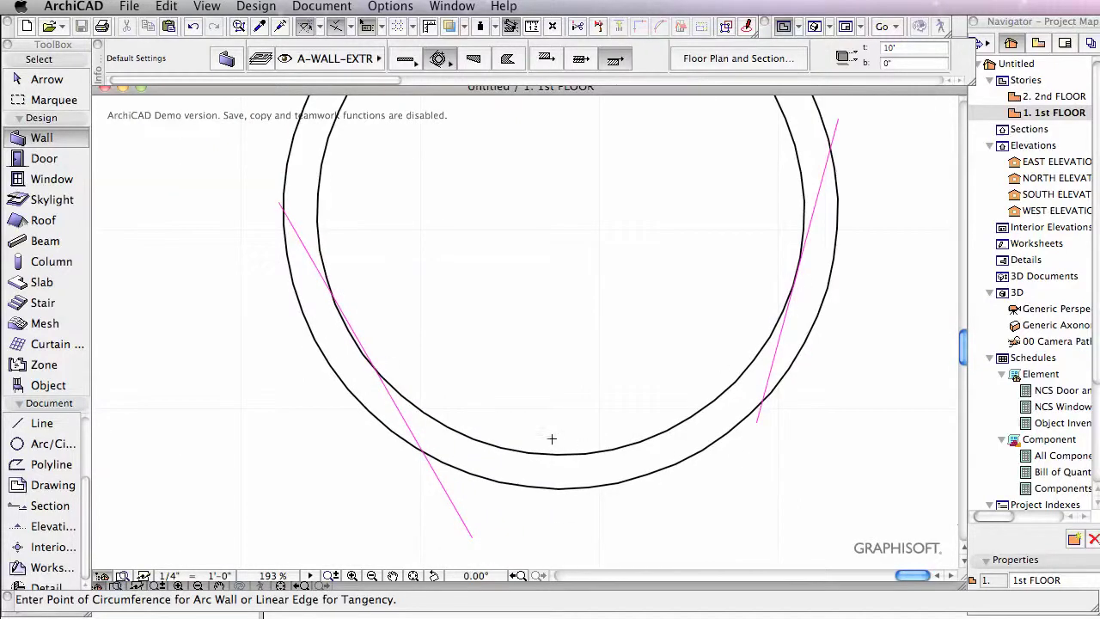
left_click(451, 69)
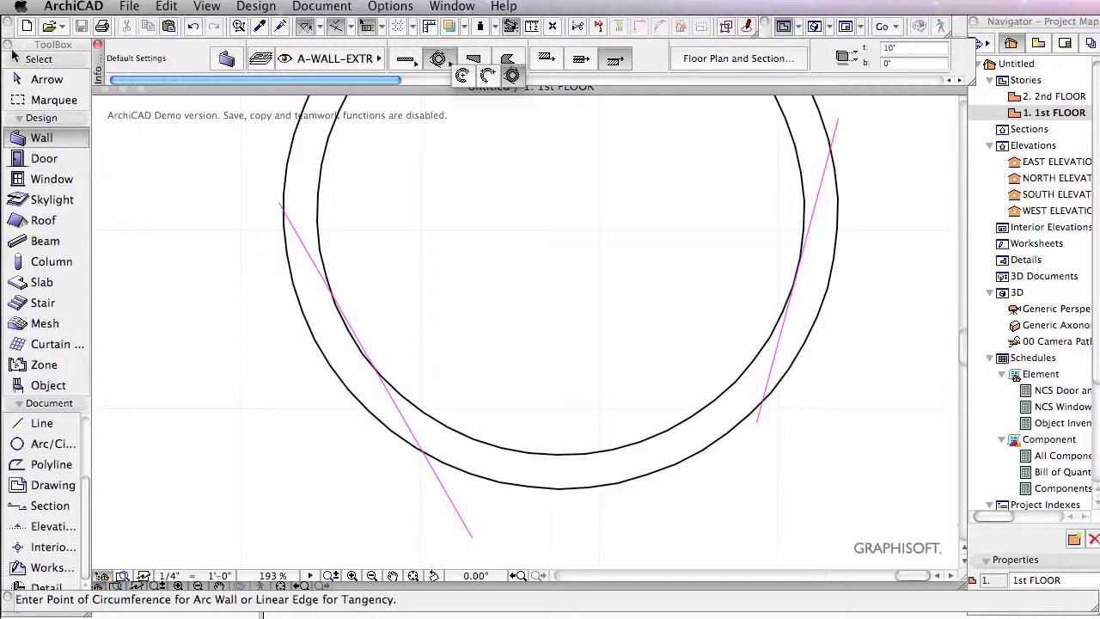
scroll(629, 304, "down", 7)
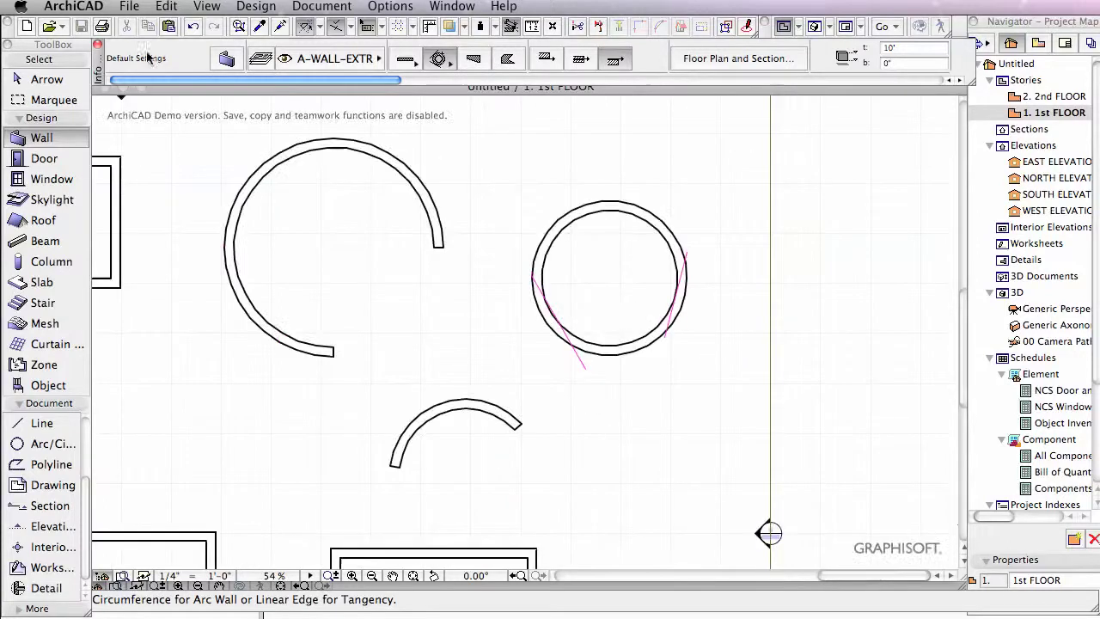
left_click(66, 79)
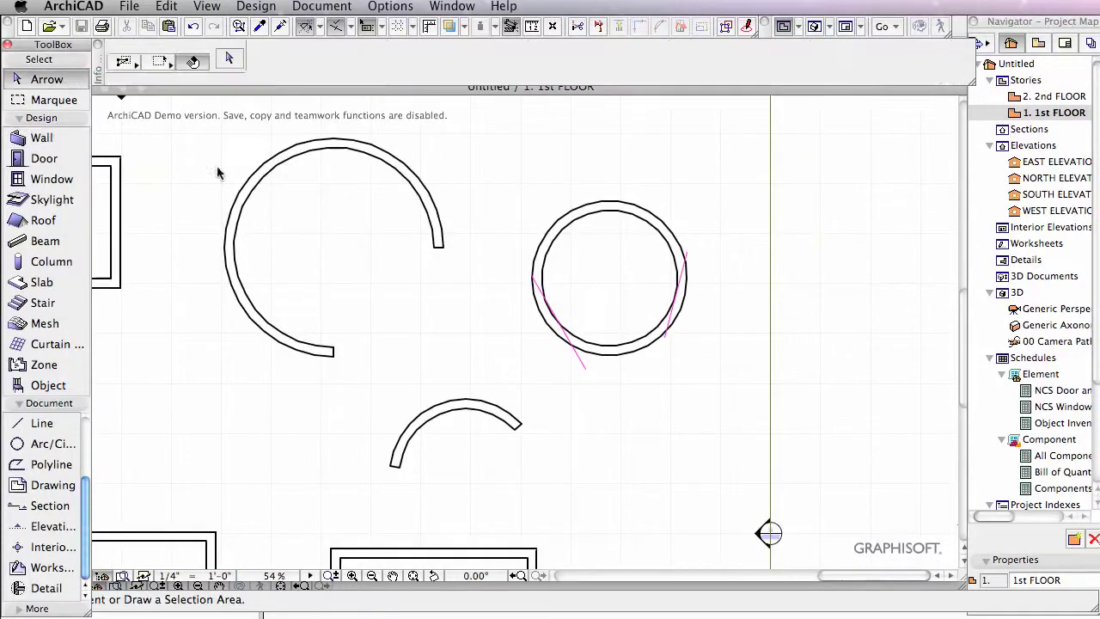
left_click(634, 353)
left_click(683, 376)
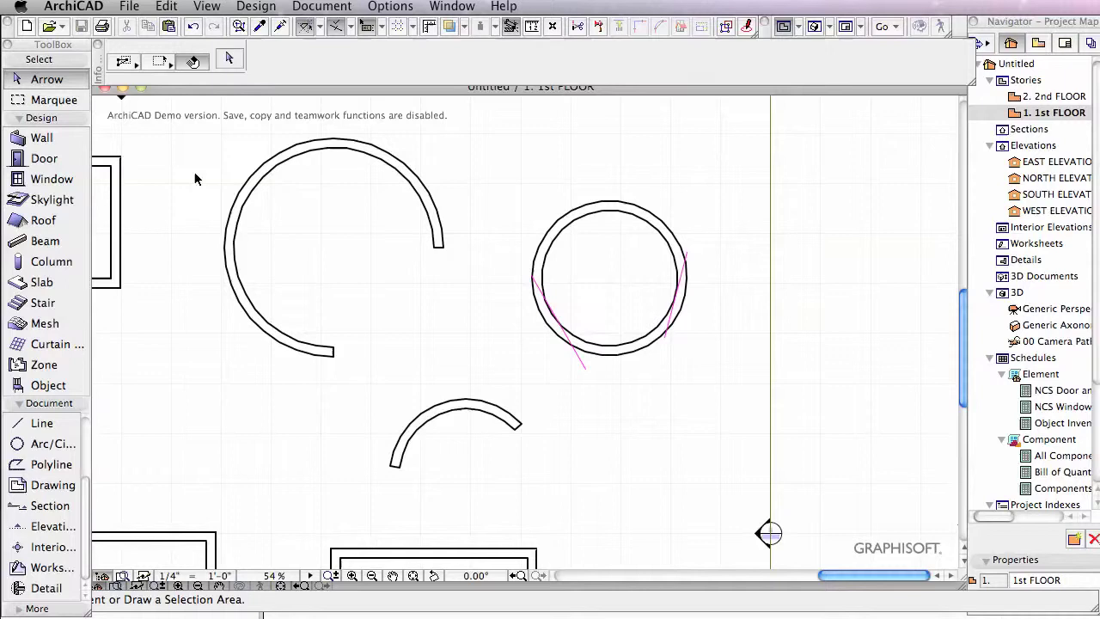
Draw a horizontal non-parallel (trapezoid) wall above the circular wall, just inside the elevation boundary
left_click(43, 137)
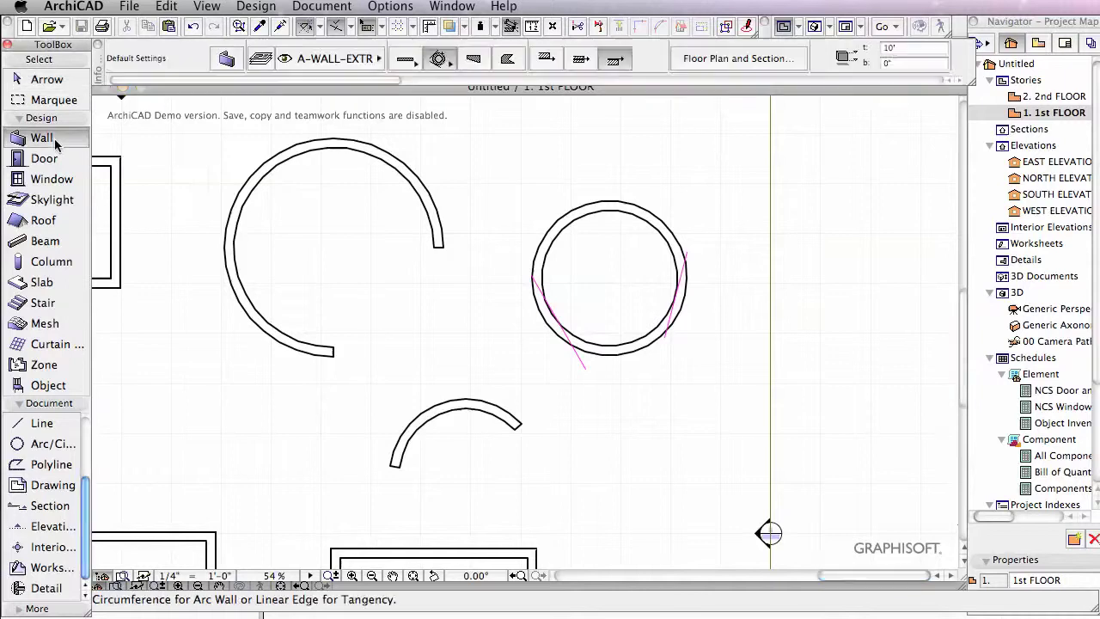
left_click(477, 62)
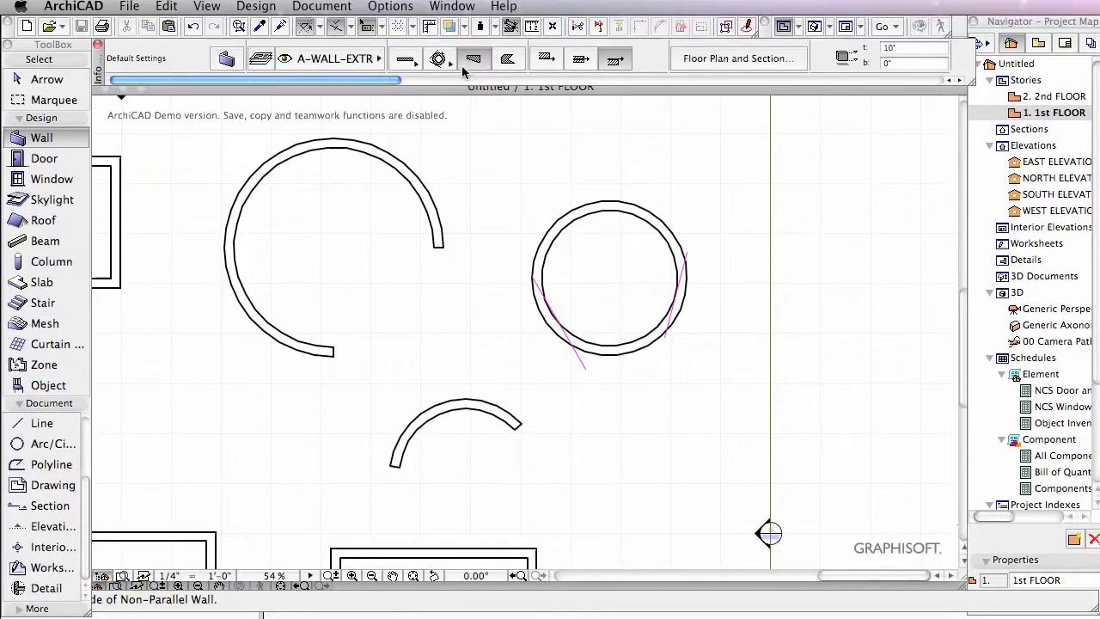
middle_click_drag(558, 130, 444, 274)
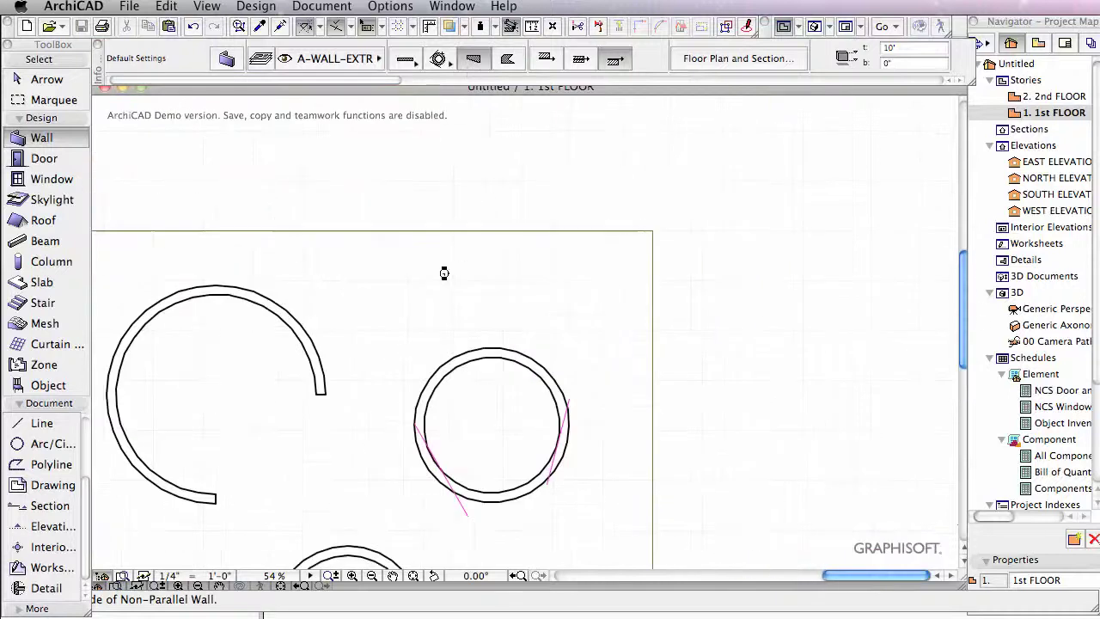
left_click(368, 258)
left_click(497, 261)
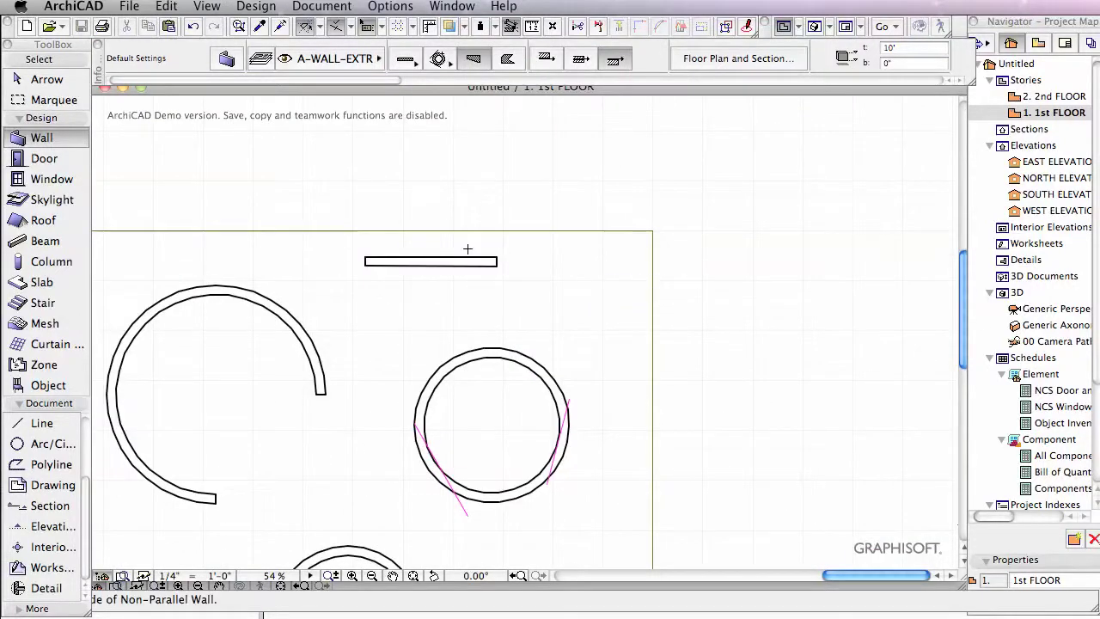
Set the non-parallel wall's two end thicknesses to 4" and 2'
left_click(382, 81)
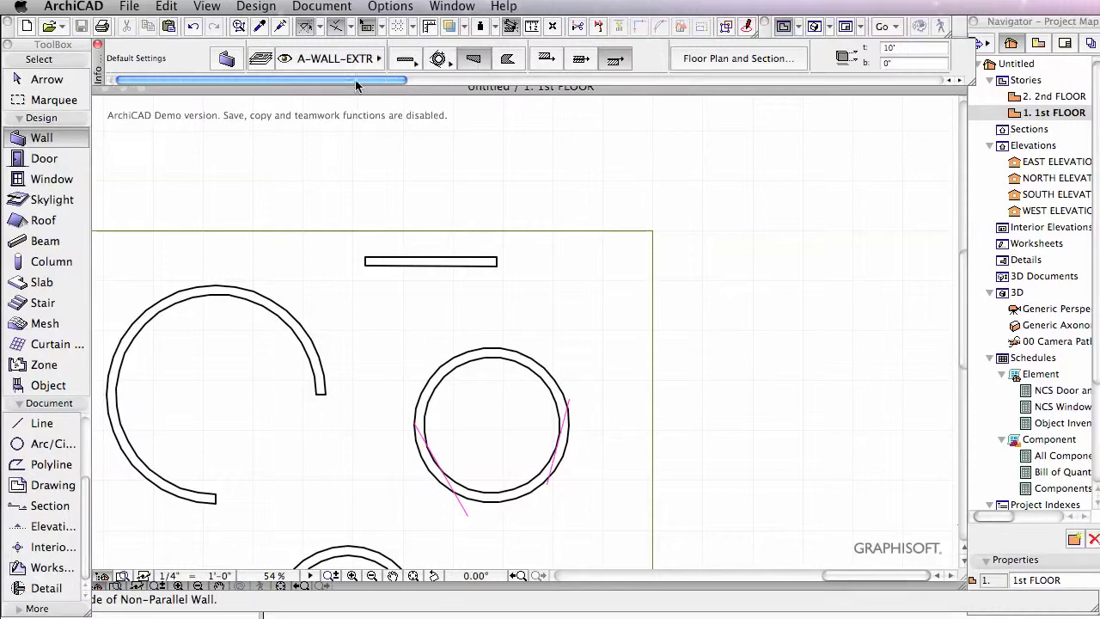
scroll(426, 84, "right", 5)
scroll(425, 84, "right", 3)
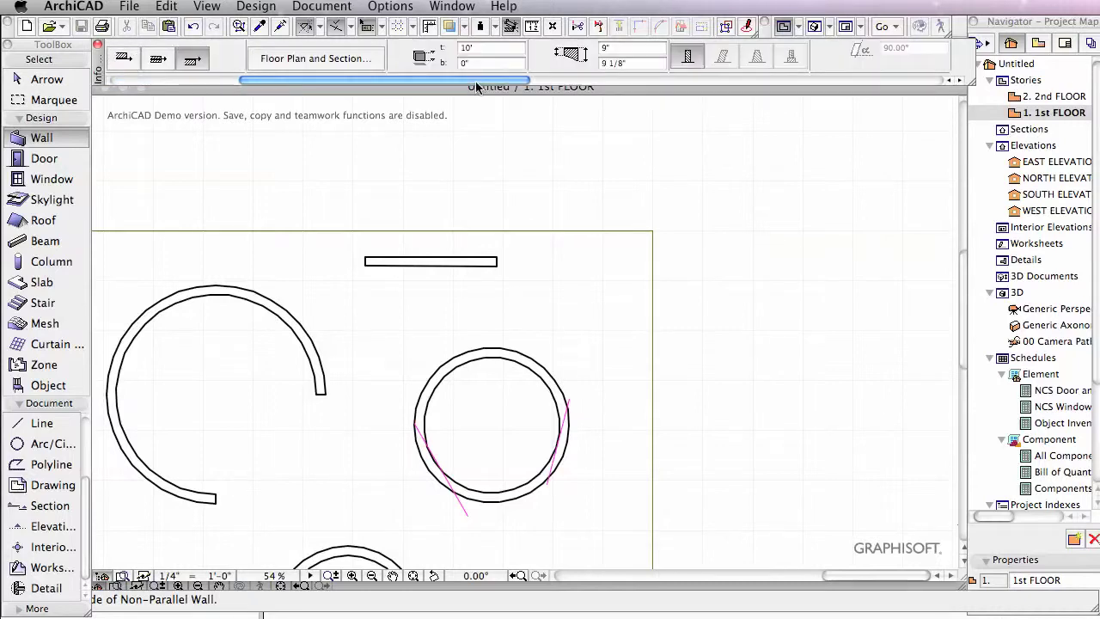
left_click(636, 49)
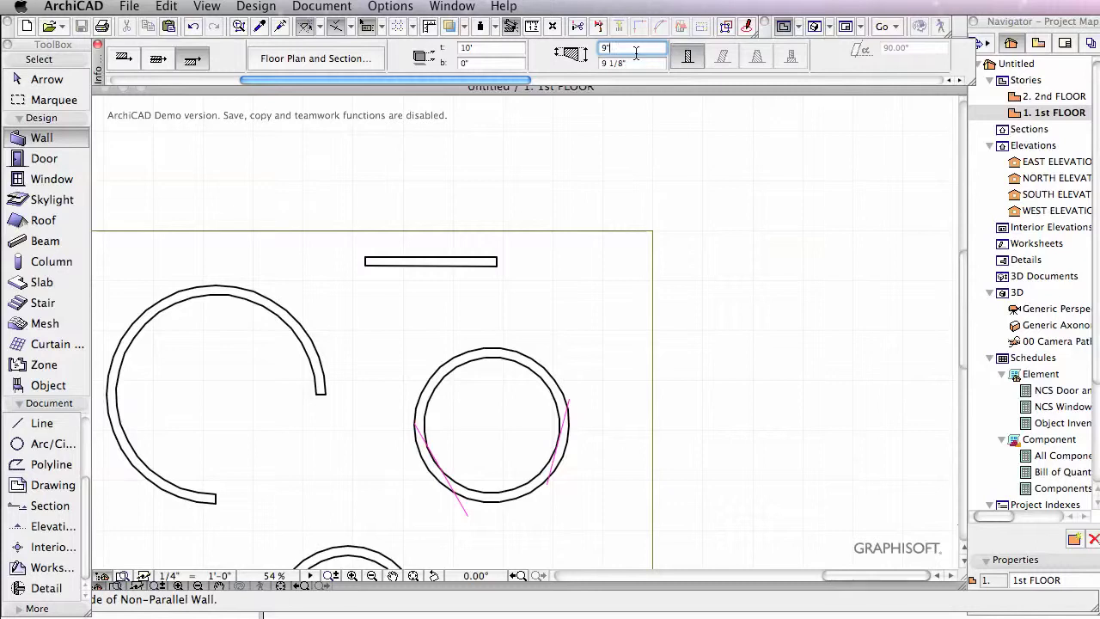
left_click_drag(636, 52, 578, 52)
type("4'")
left_click(643, 64)
left_click_drag(643, 65, 594, 66)
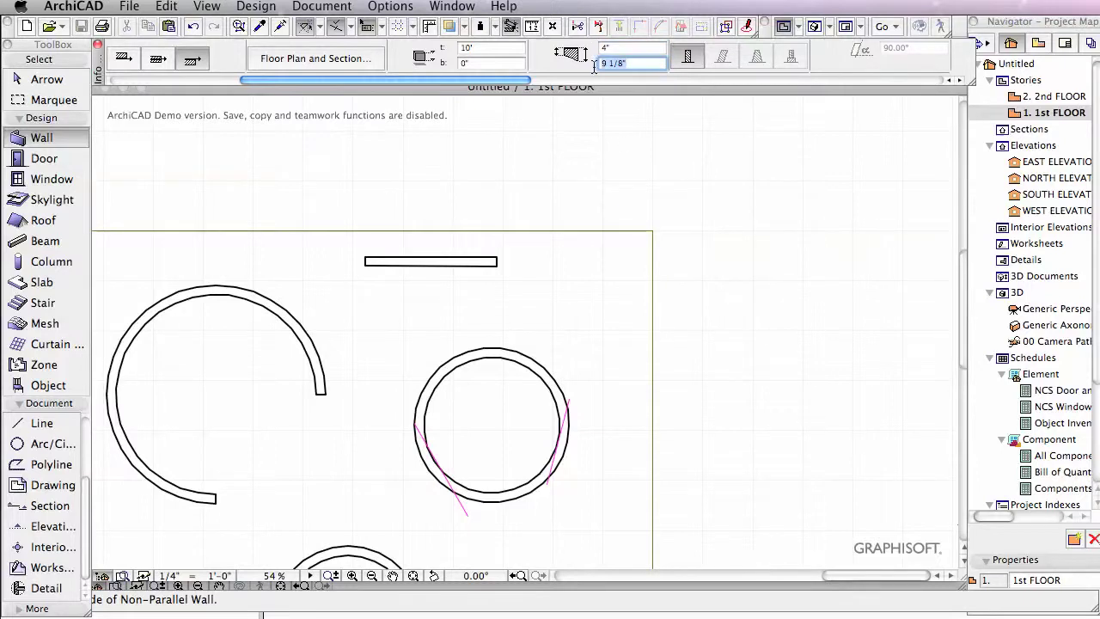
type("2'")
Draw a horizontal tapered wall between the straight wall and the circular wall, and check it in the 3D view
left_click(376, 311)
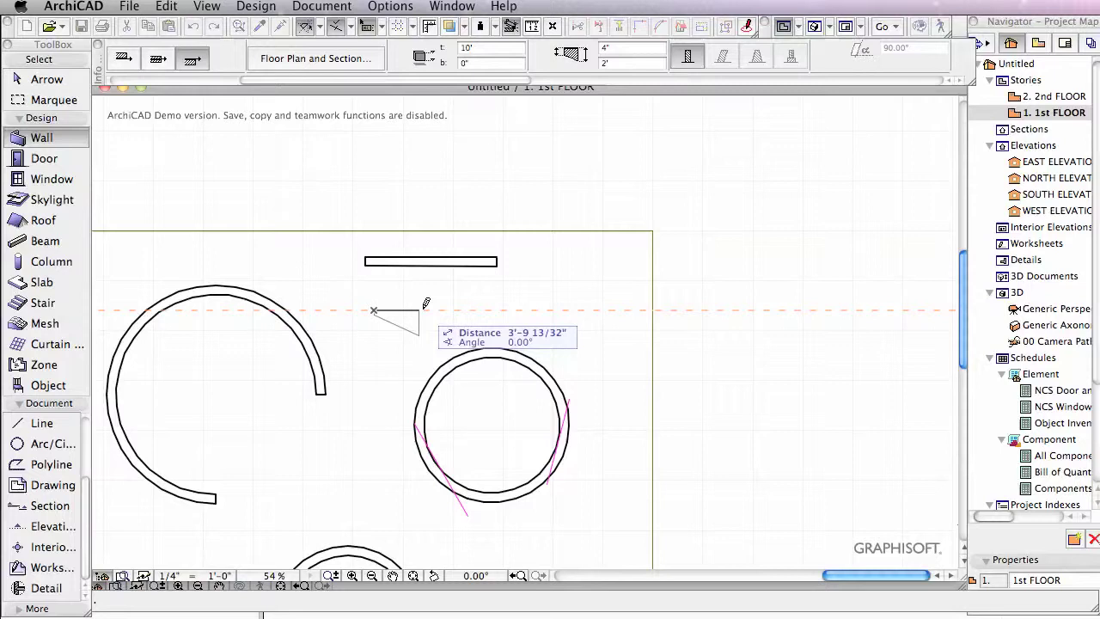
left_click(477, 311)
scroll(428, 323, "up", 3)
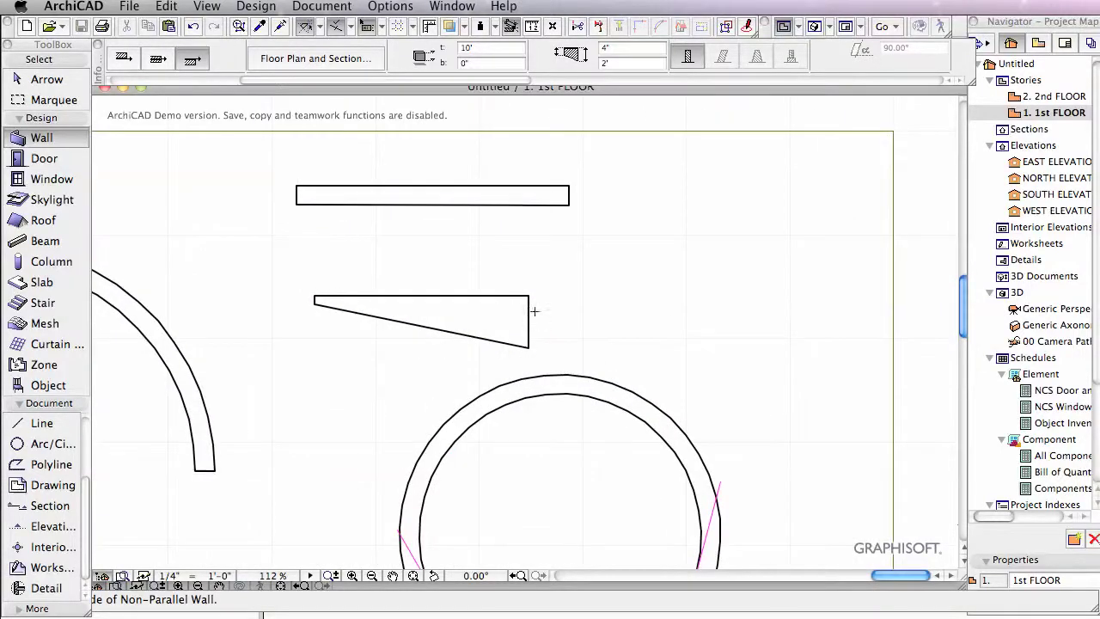
key("F3")
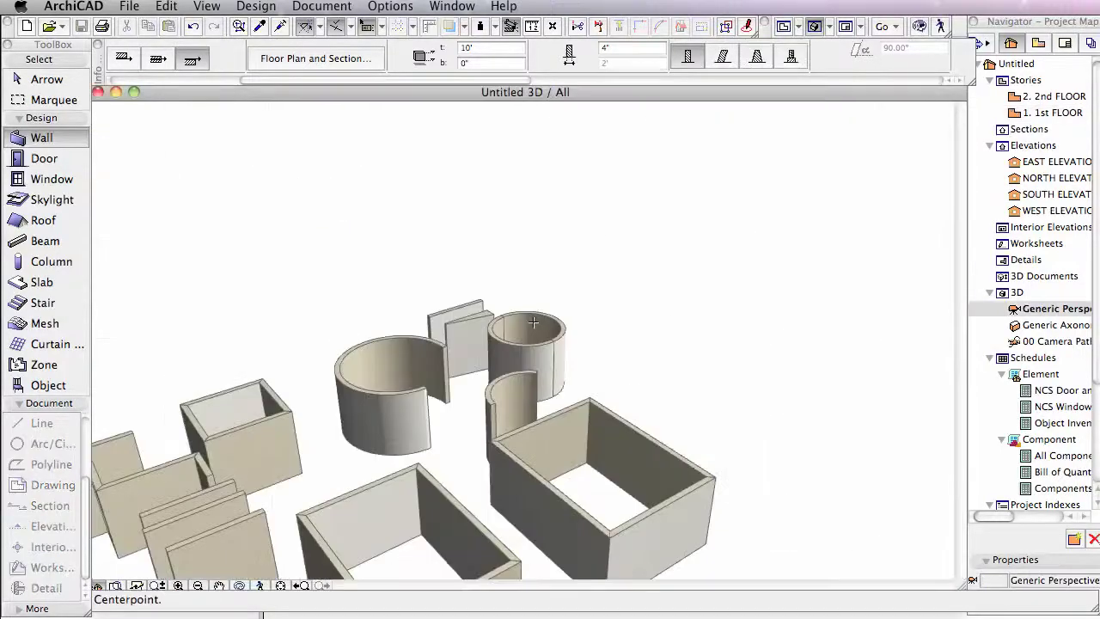
mouse_move(661, 317)
middle_mouse_down("shift")
mouse_move(532, 370)
mouse_move(361, 306)
middle_mouse_up("shift")
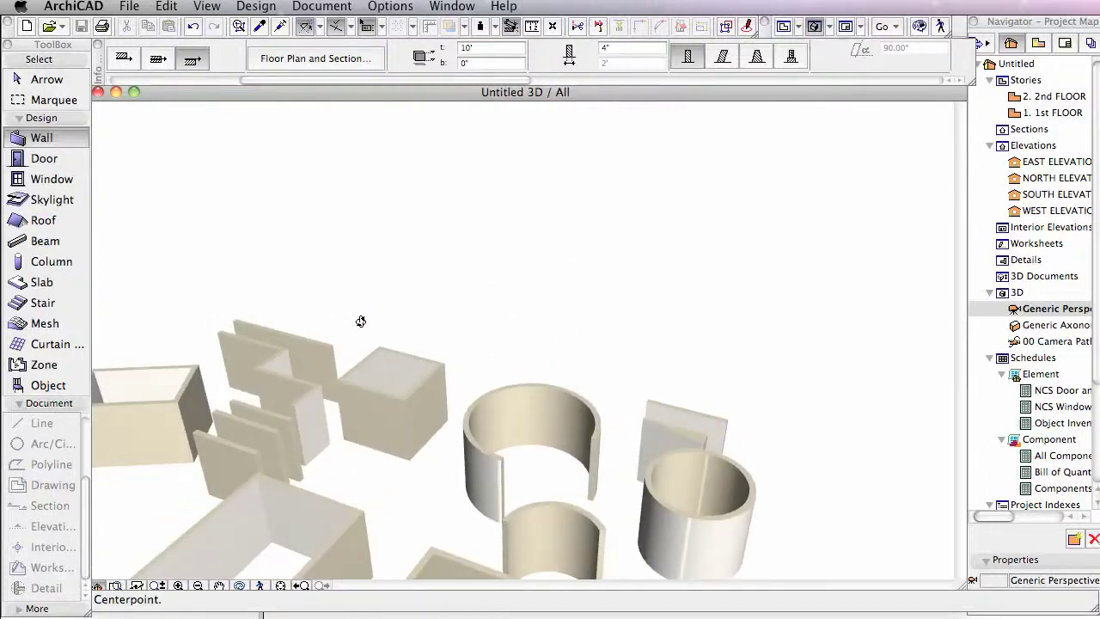
key("F2")
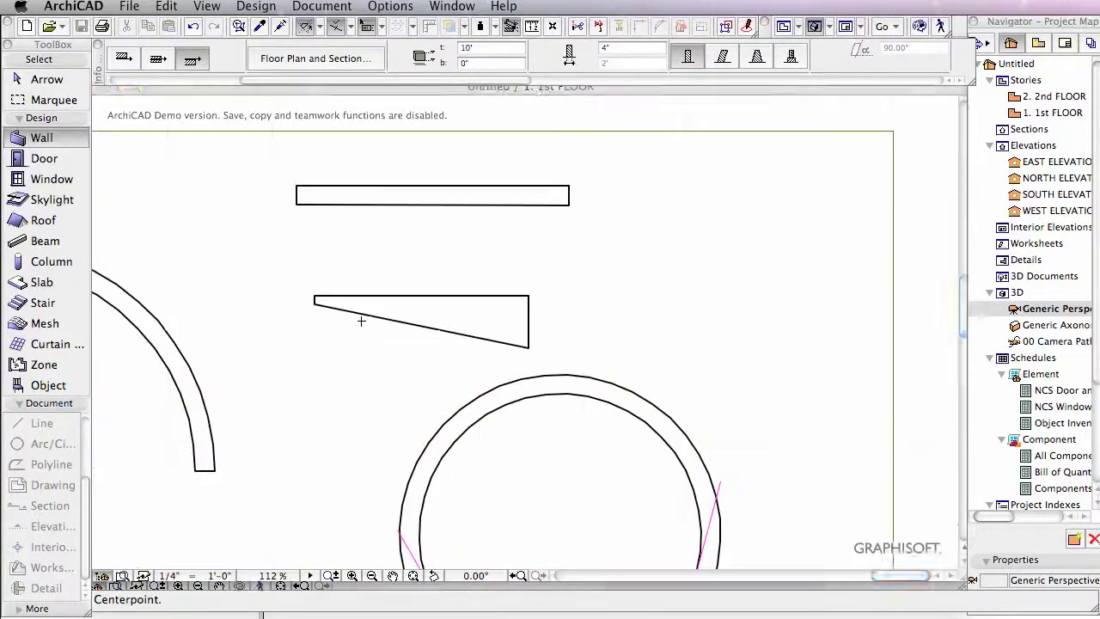
Draw a closed, irregular eleven-cornered wall inside the 270° curved wall using the Polygonal geometry method
scroll(530, 256, "down", 3)
scroll(532, 256, "down", 3)
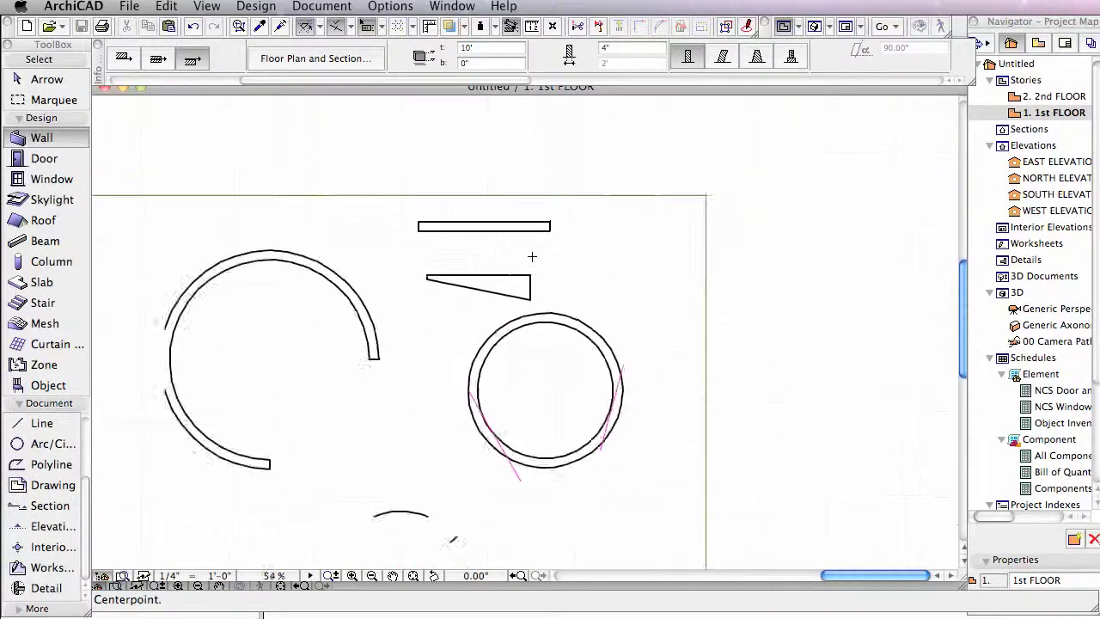
middle_click_drag(714, 307, 852, 259)
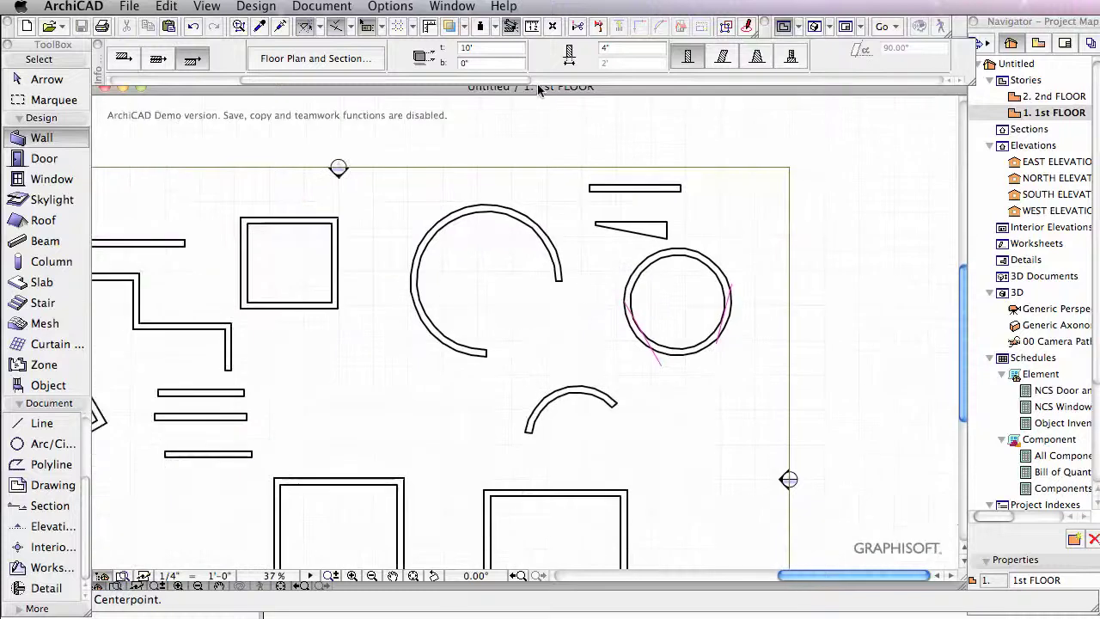
left_click_drag(530, 81, 401, 86)
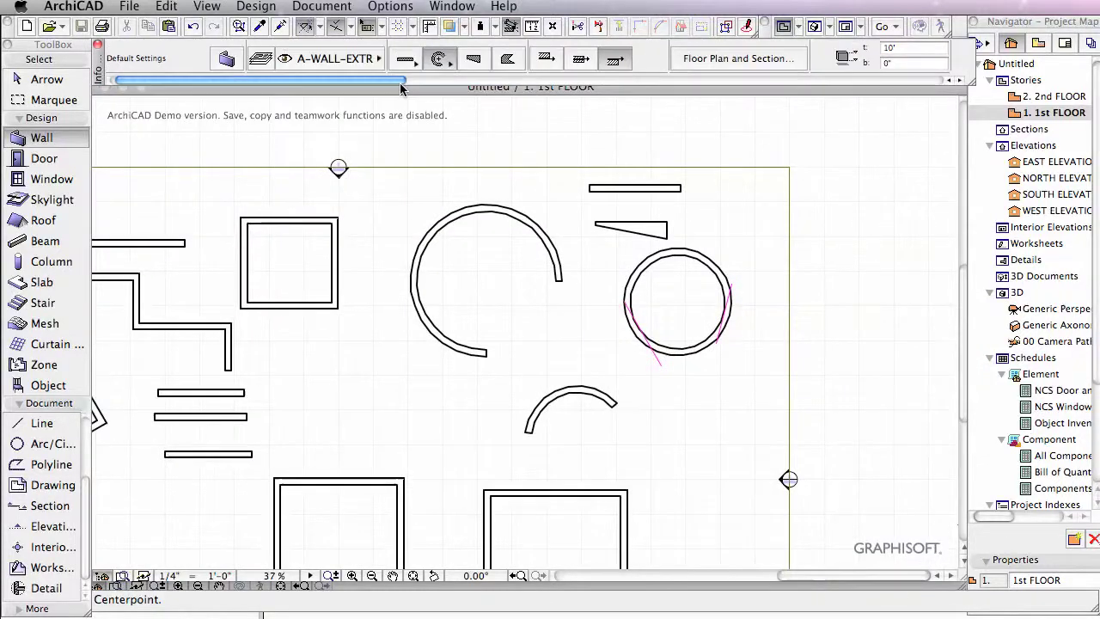
left_click(506, 62)
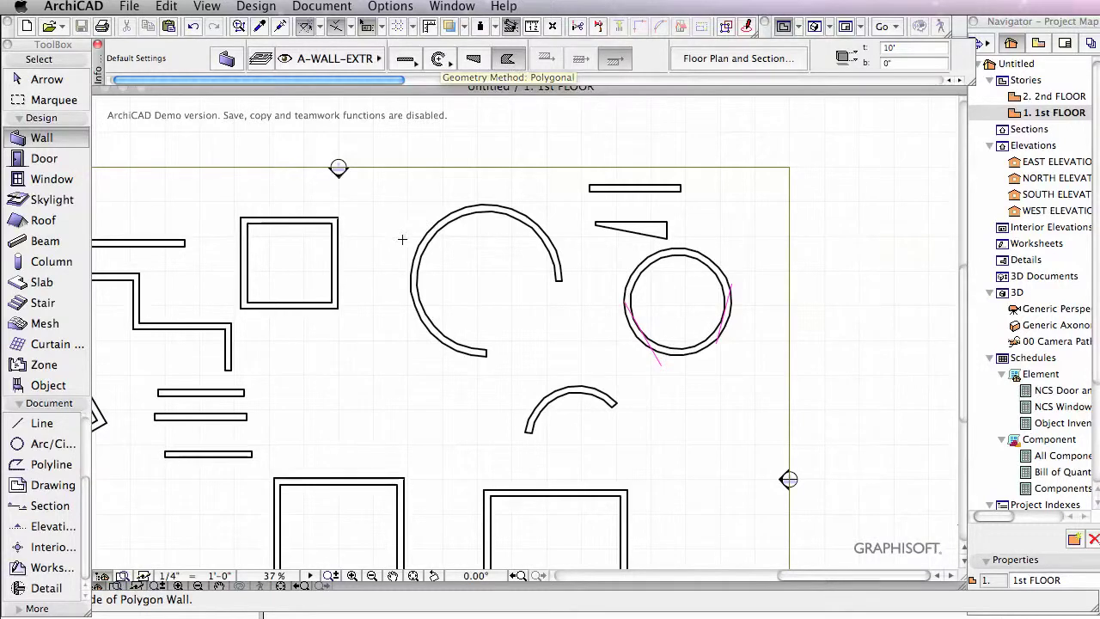
scroll(401, 238, "up", 6)
scroll(403, 236, "down", 4)
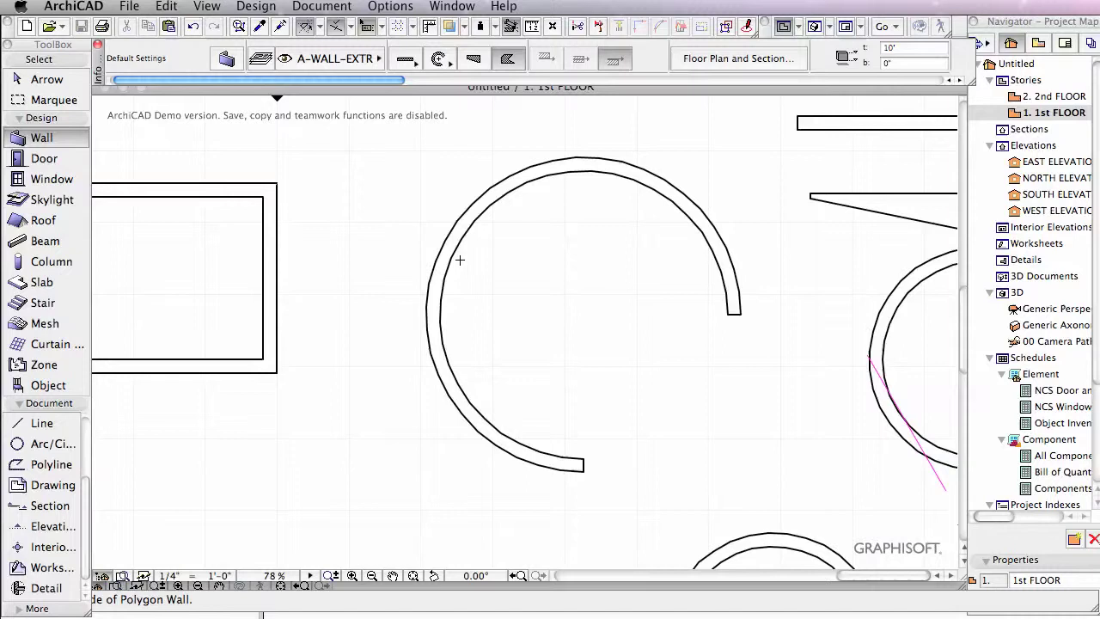
scroll(569, 300, "up", 1)
left_click(648, 275)
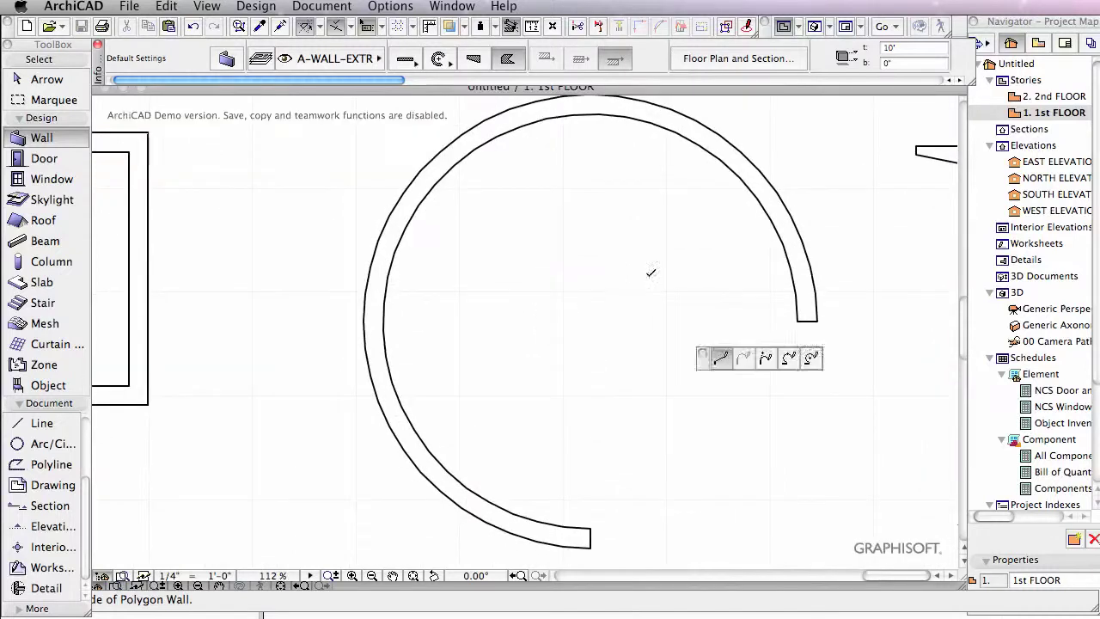
left_click(591, 220)
left_click(520, 270)
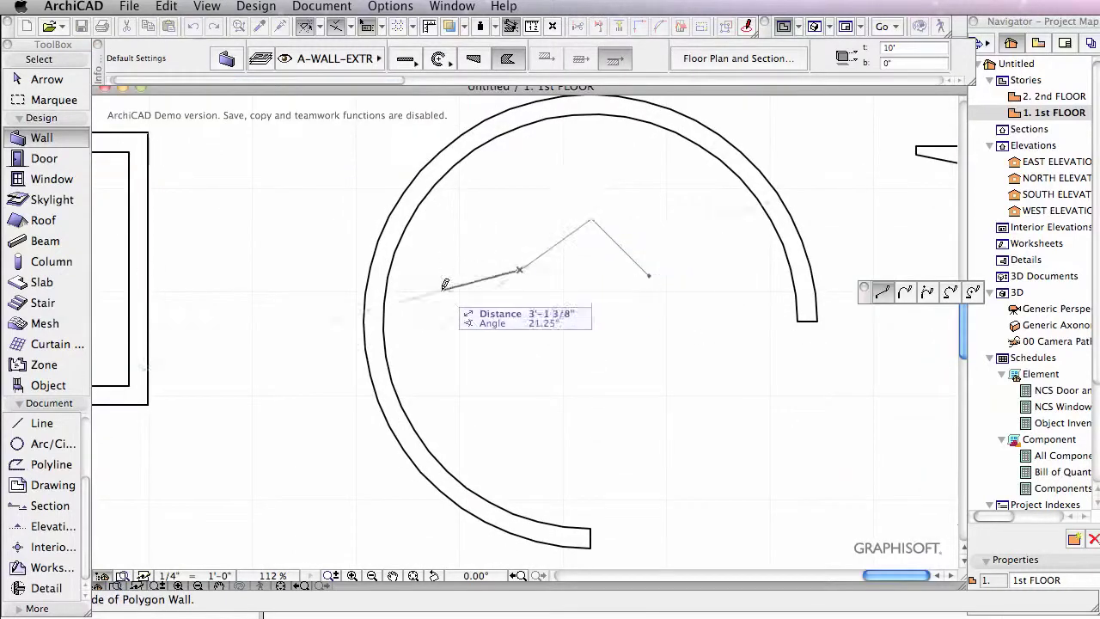
left_click(442, 290)
left_click(461, 361)
left_click(556, 301)
left_click(562, 376)
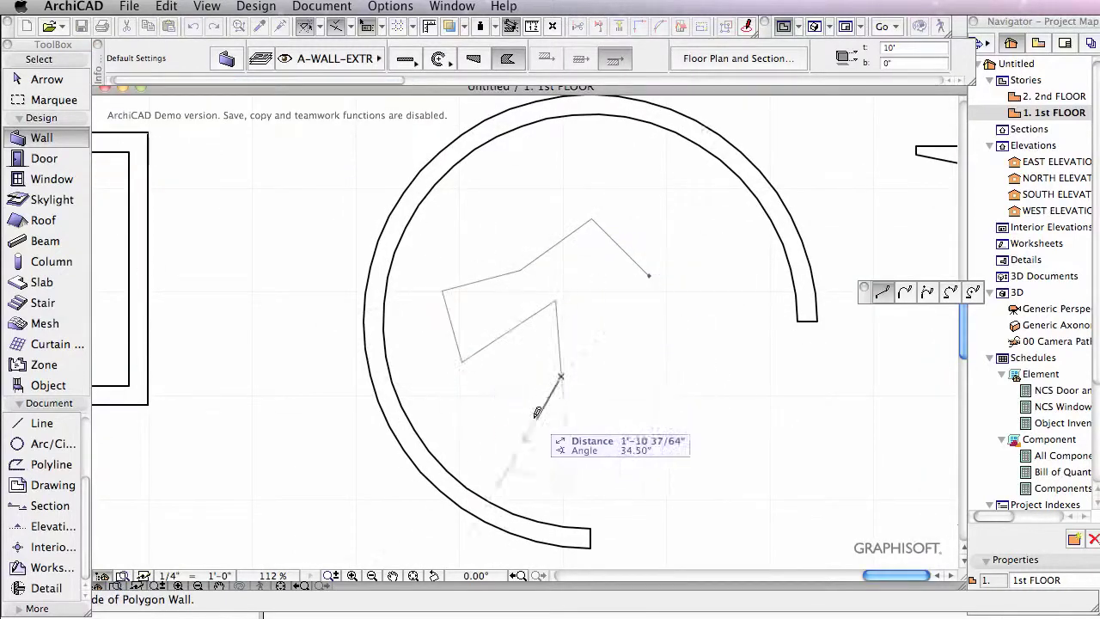
left_click(534, 421)
left_click(636, 455)
left_click(624, 373)
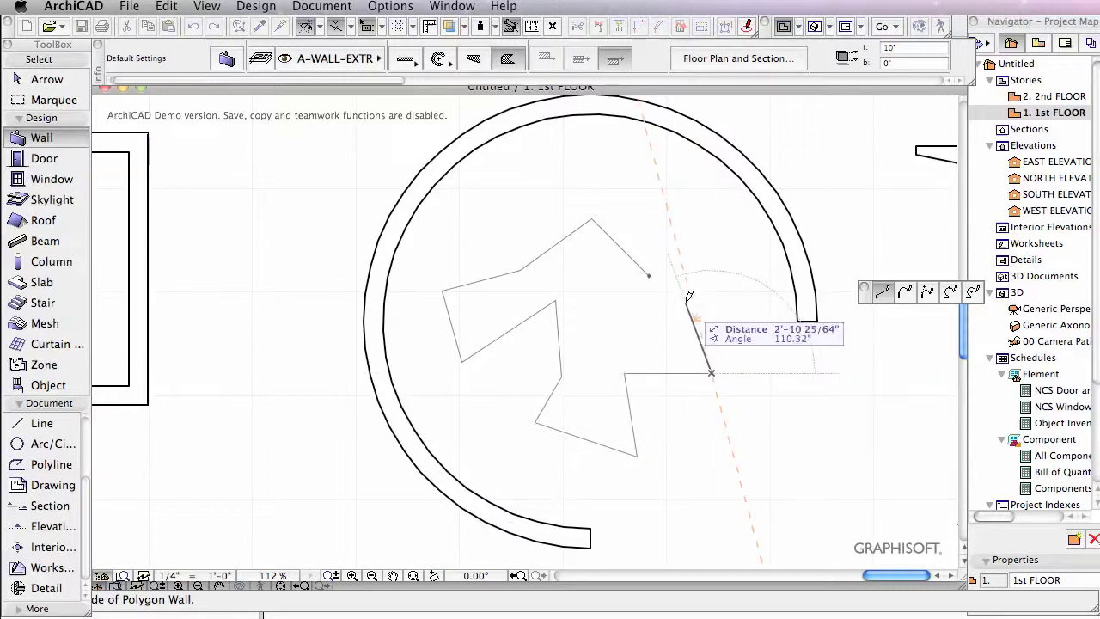
left_click(648, 273)
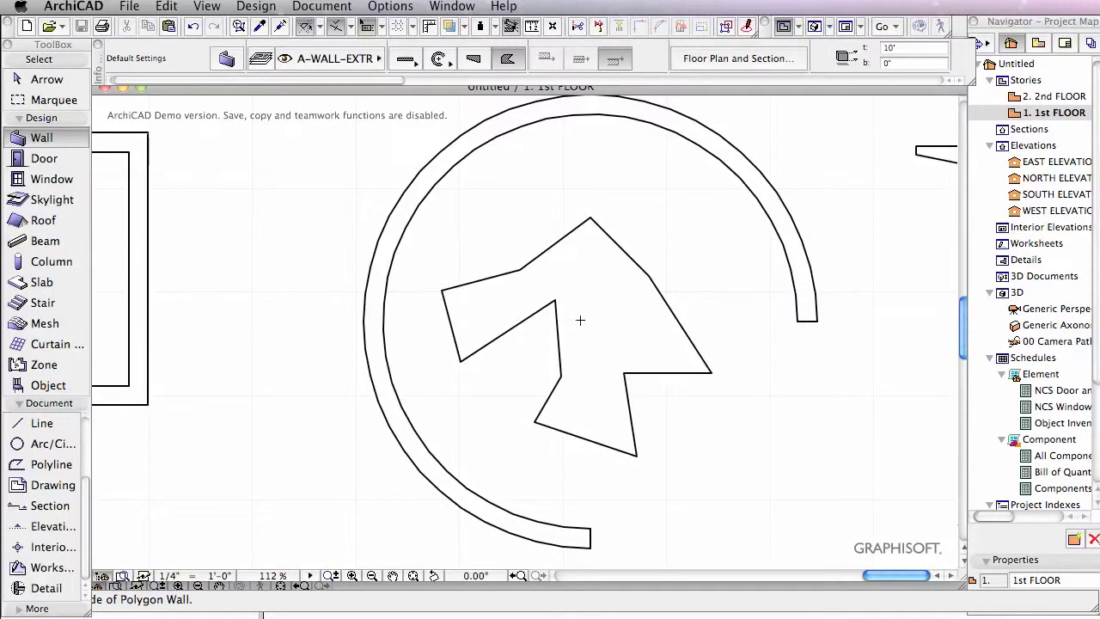
Inspect the polygonal wall inside the curved wall in 3D and return to the floor plan
key("F3")
mouse_move(718, 282)
middle_mouse_down()
mouse_move(702, 293)
mouse_move(666, 285)
middle_mouse_up()
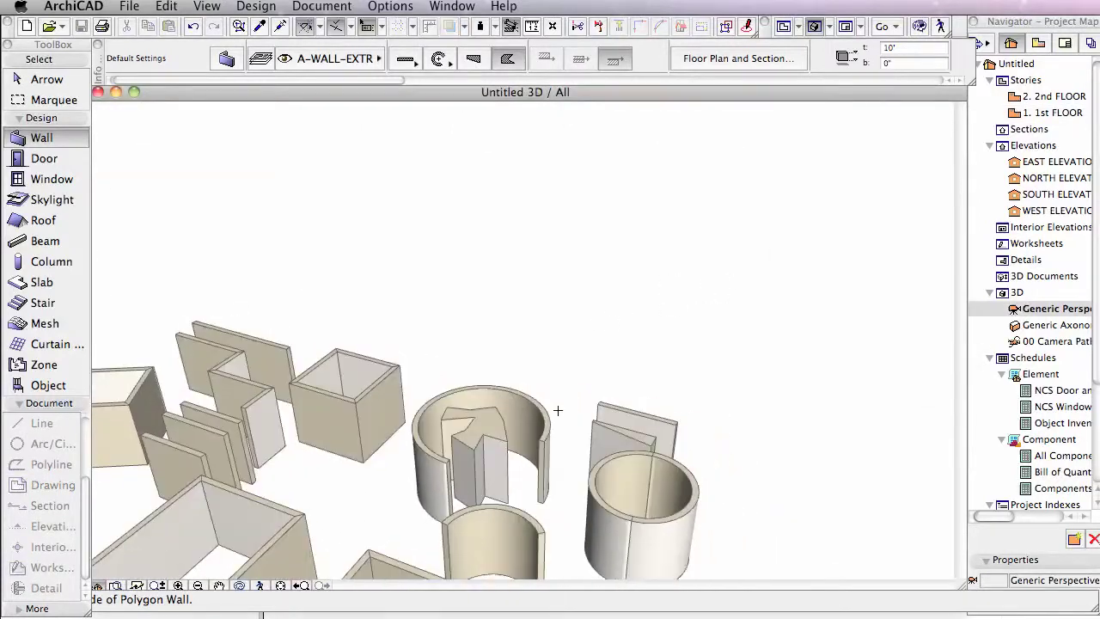
scroll(462, 462, "up", 5)
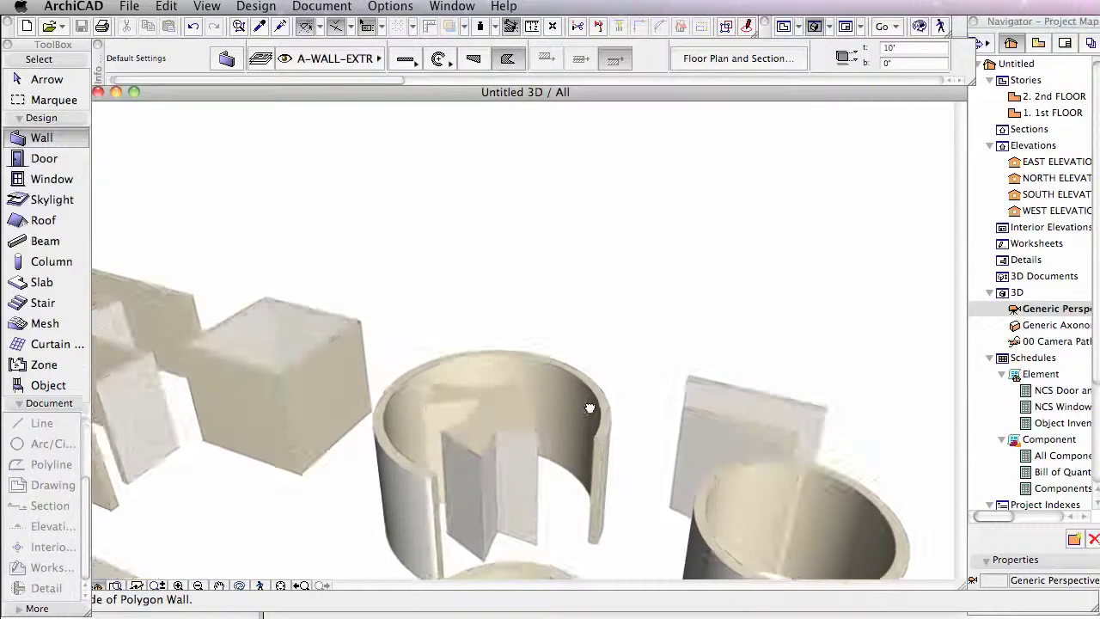
key("F2")
Stretch the uppermost of the three short parallel walls diagonally through the 270° curved wall so its end meets the polygonal wall
scroll(601, 405, "down", 4)
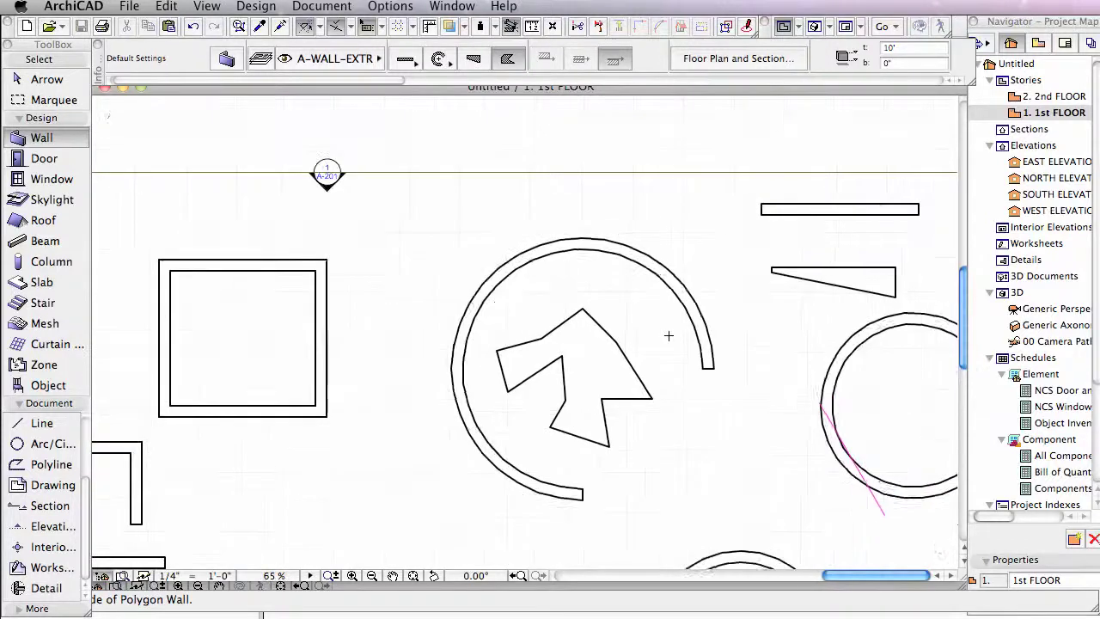
scroll(688, 353, "down", 2)
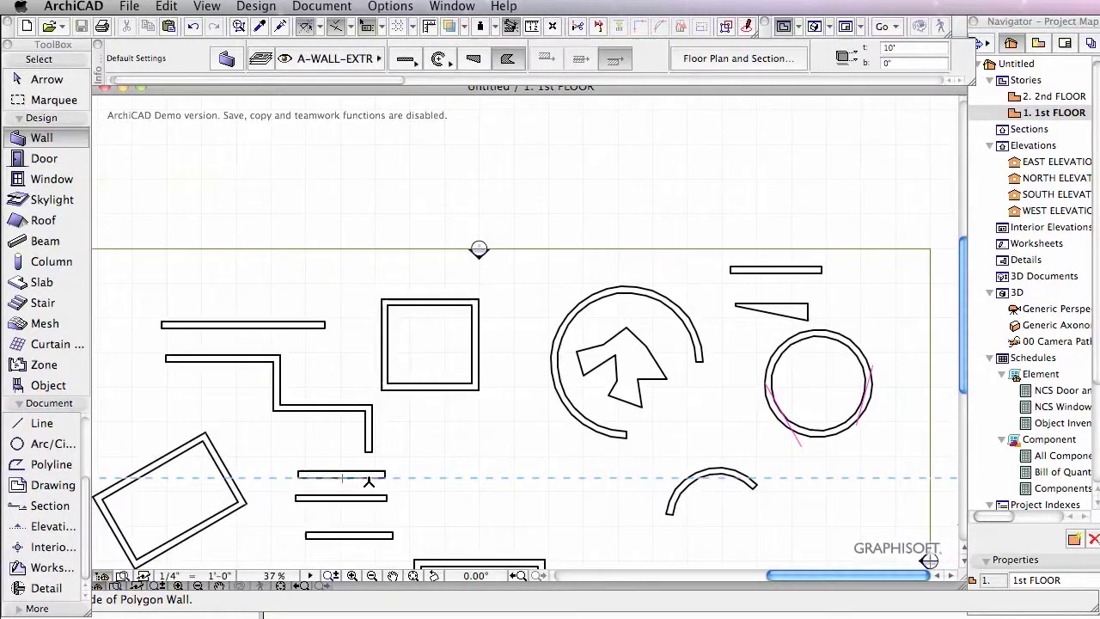
left_click(47, 79)
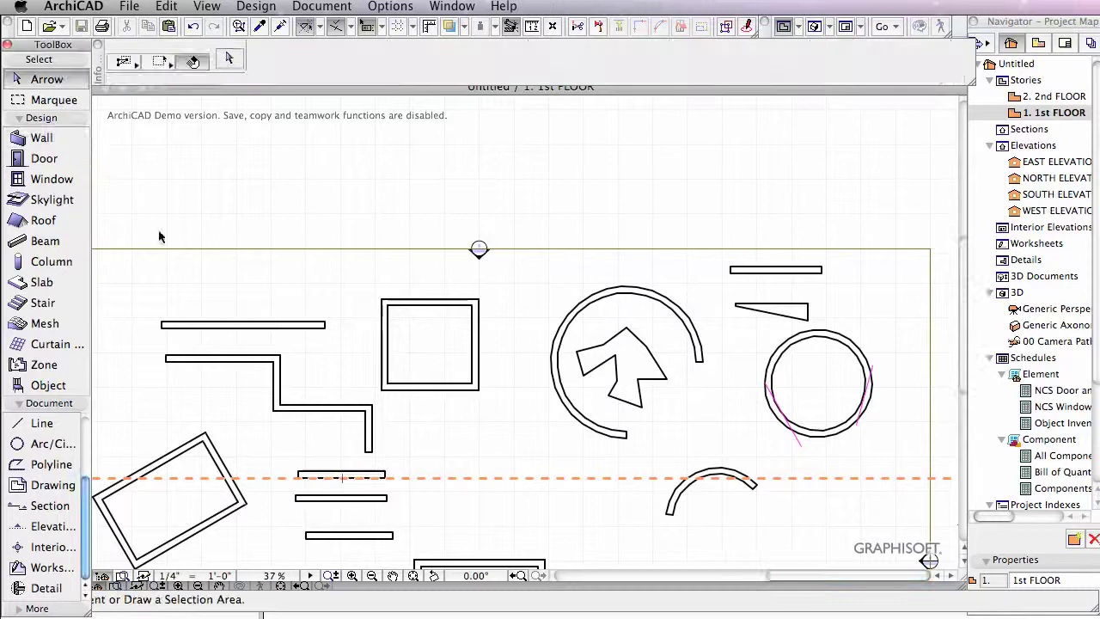
left_click(366, 473)
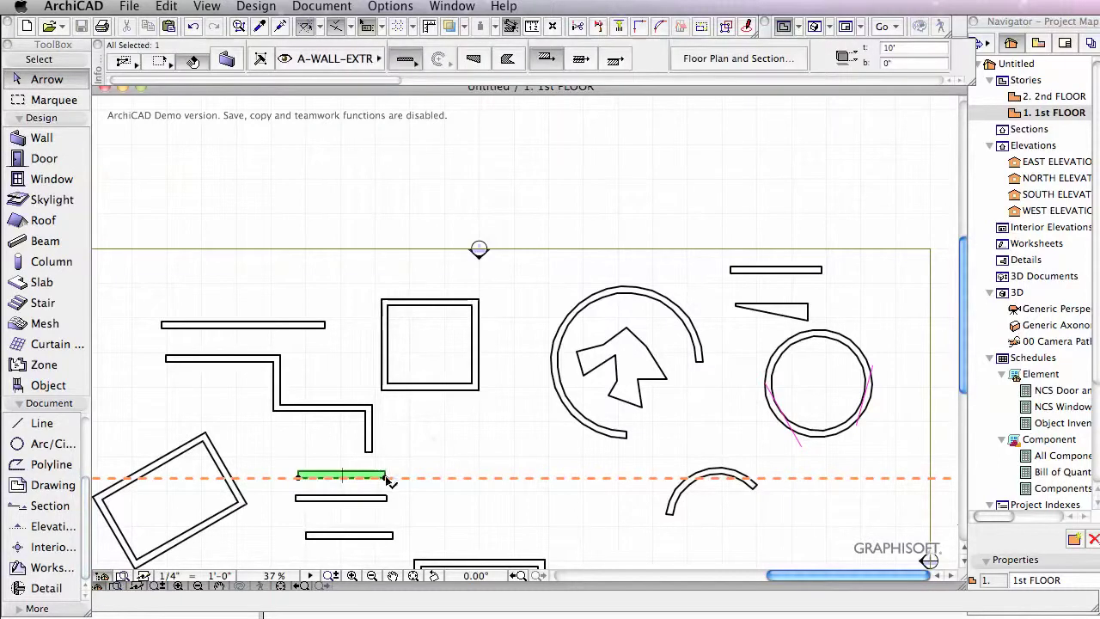
left_click(386, 477)
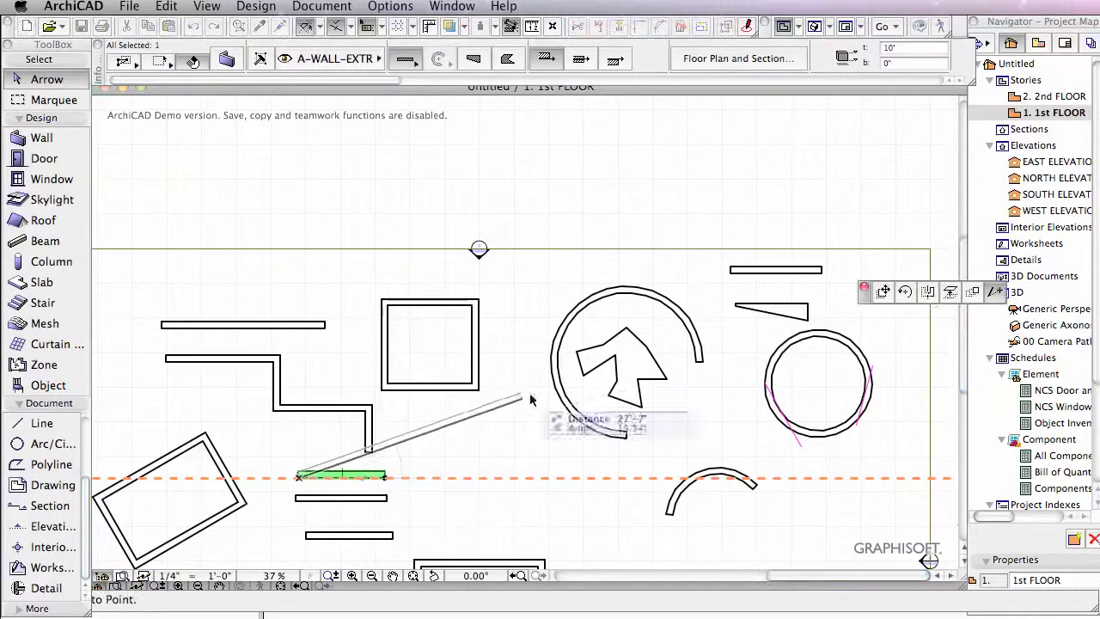
left_click(582, 368)
left_click(529, 445)
Examine in plan how the stretched wall intersects the curved wall and the polygonal wall, selecting walls at the junctions
scroll(582, 369, "up", 10)
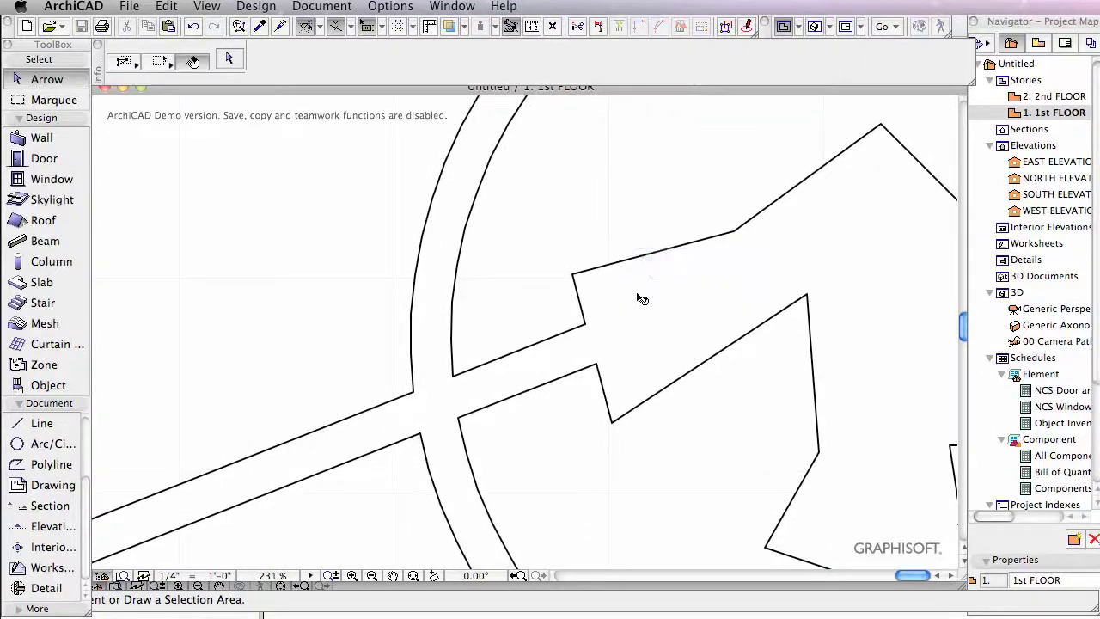
left_click(602, 319)
left_click(568, 355)
left_click(414, 286)
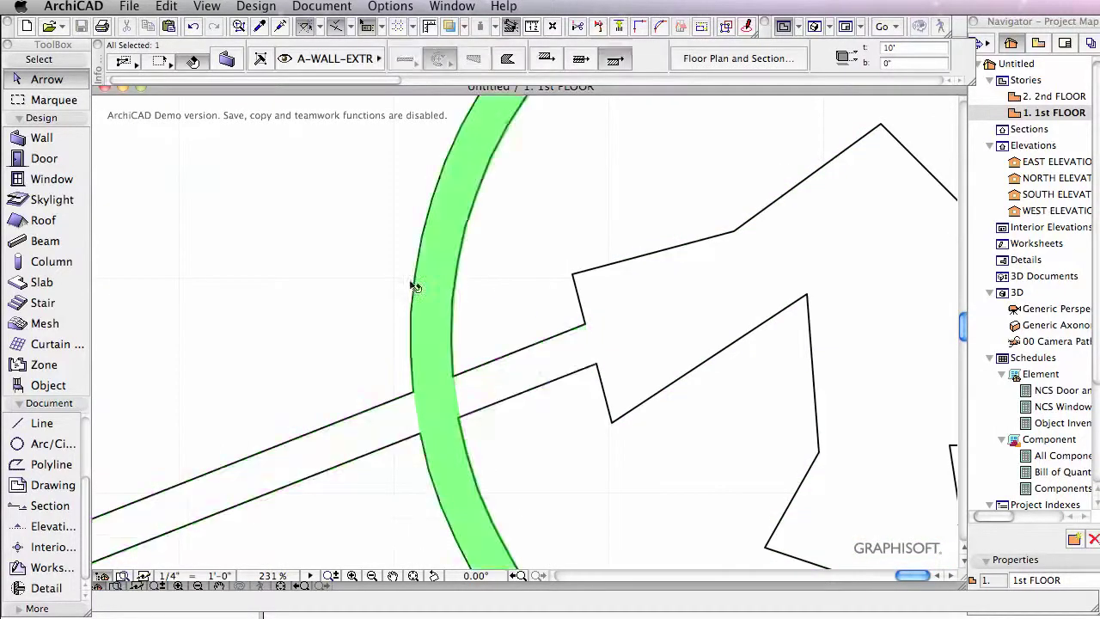
left_click(363, 276)
scroll(356, 449, "down", 5)
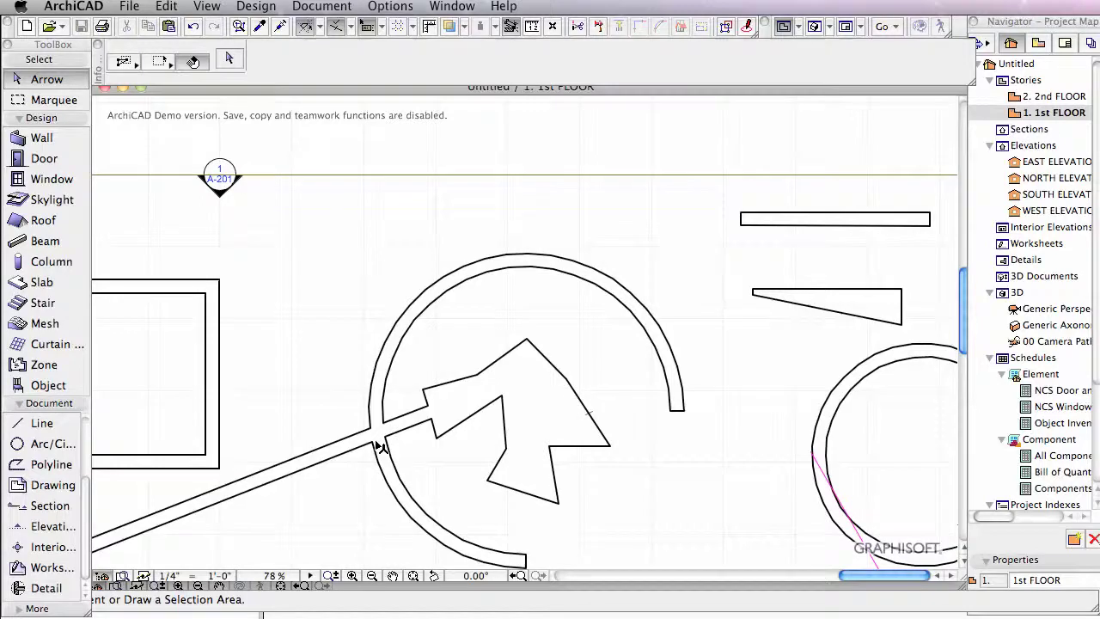
scroll(361, 447, "up", 3)
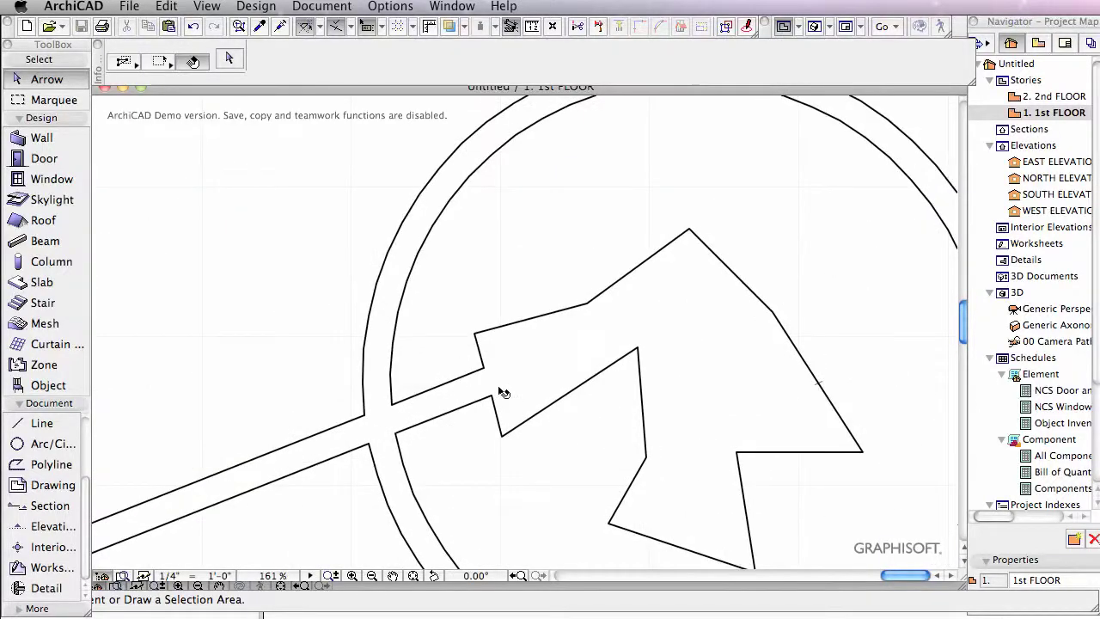
Orbit the 3D view to inspect the stretched wall's junctions with the curved and polygonal walls, and return to the floor plan
key("F3")
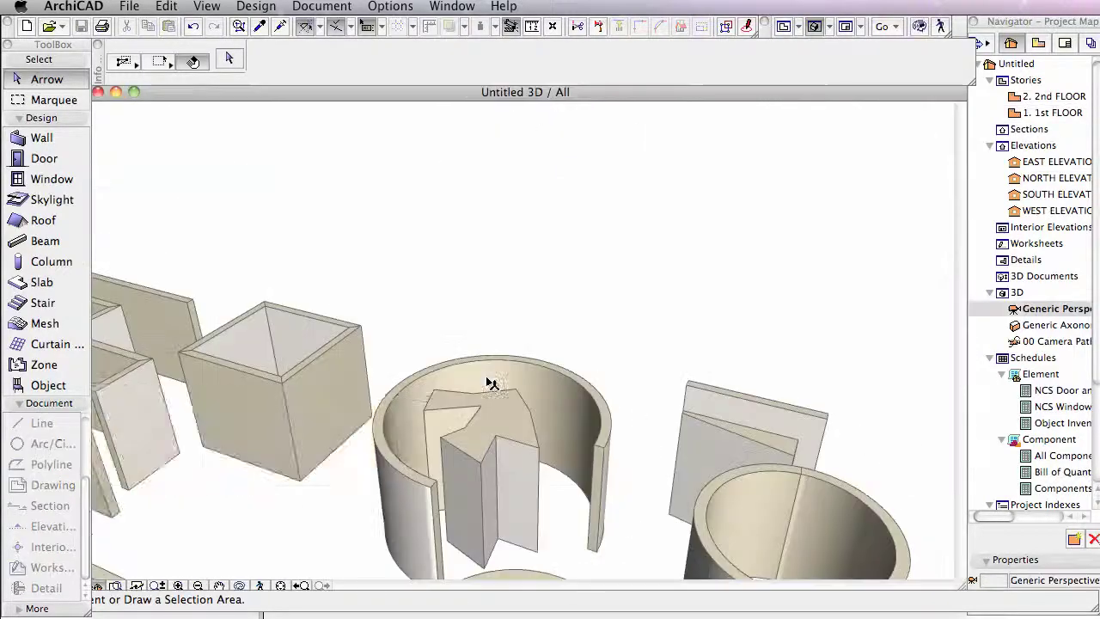
middle_click_drag(495, 208, 448, 277, "shift")
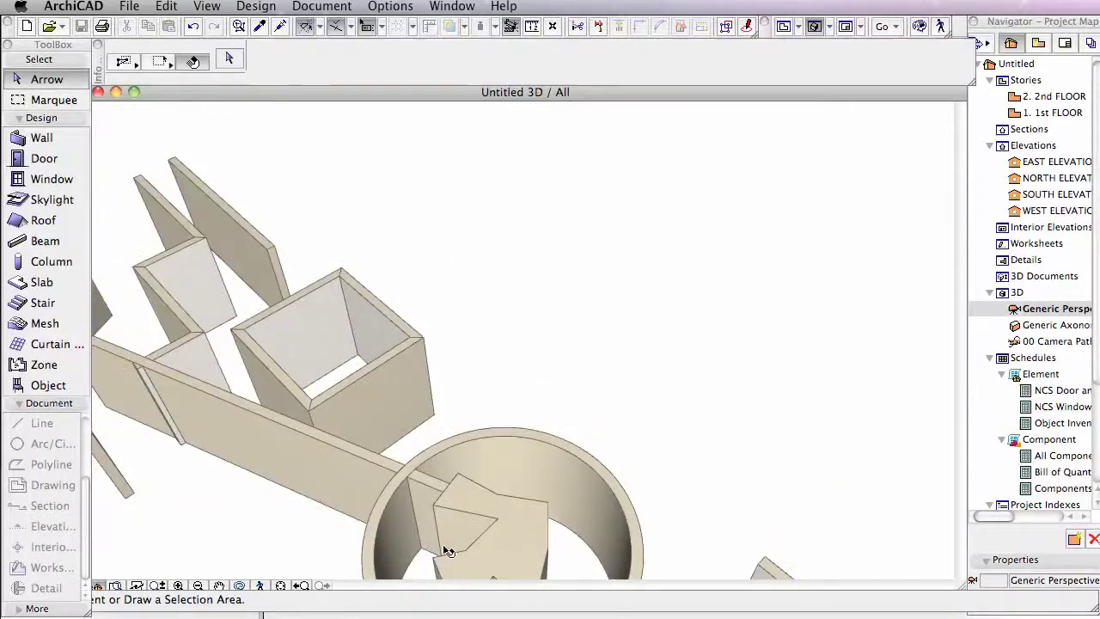
key("F2")
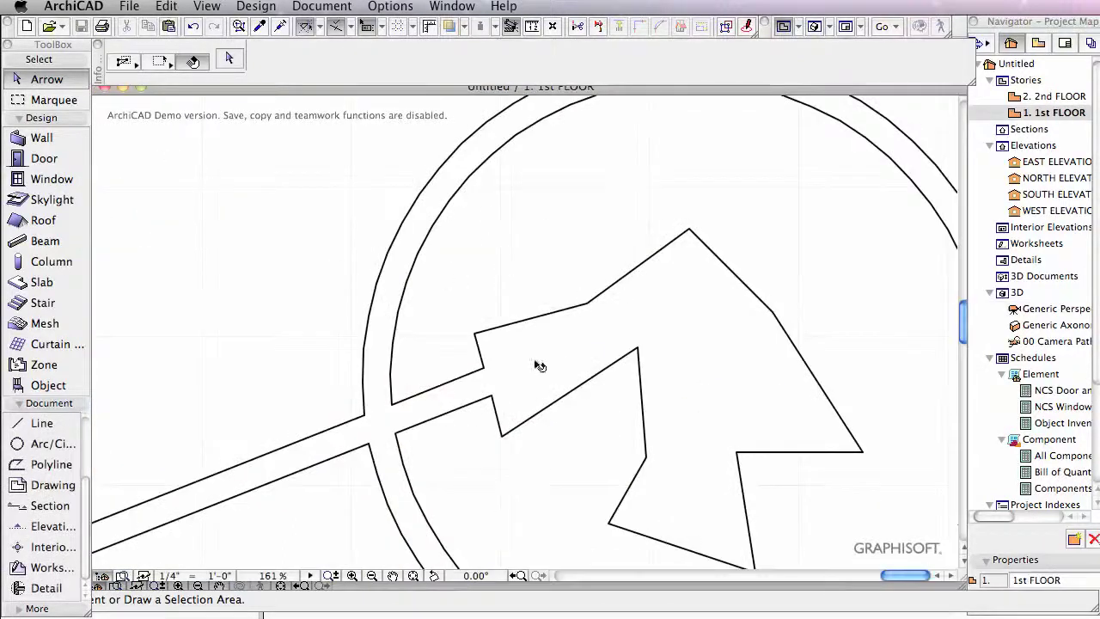
scroll(322, 447, "down", 3)
scroll(241, 356, "down", 3)
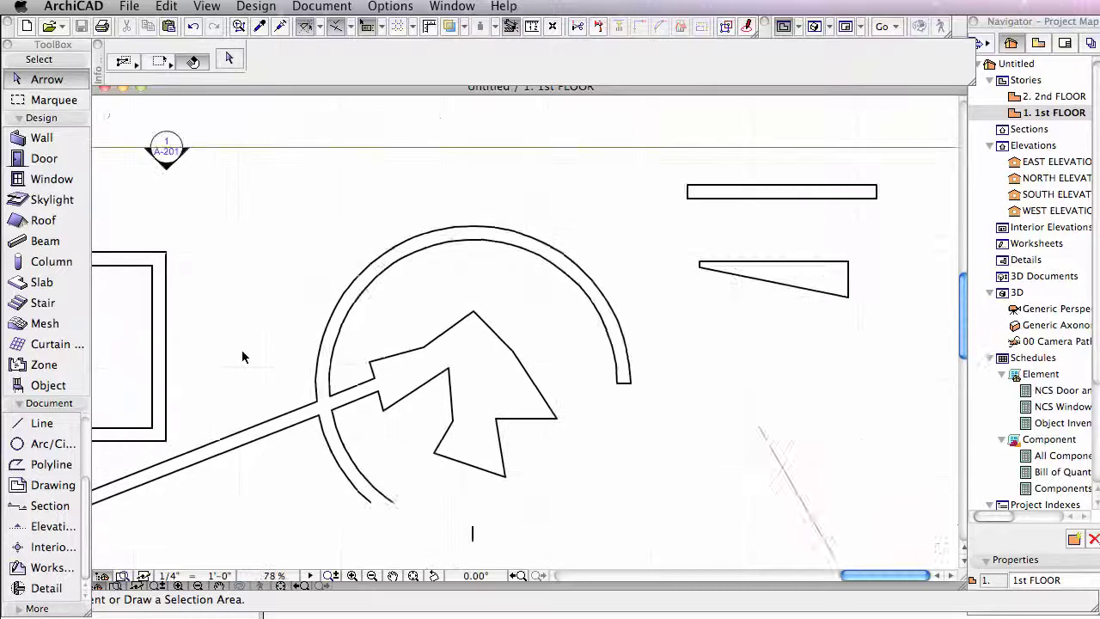